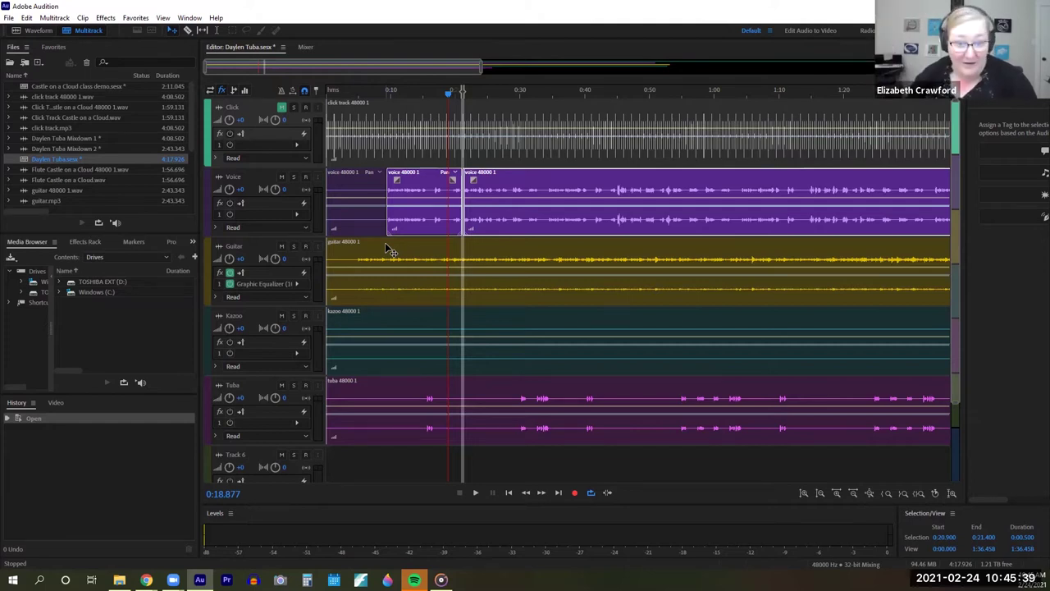
Drag the Guitar track's lower edge down so all its empty effect slots show.
drag(307, 306, 309, 379)
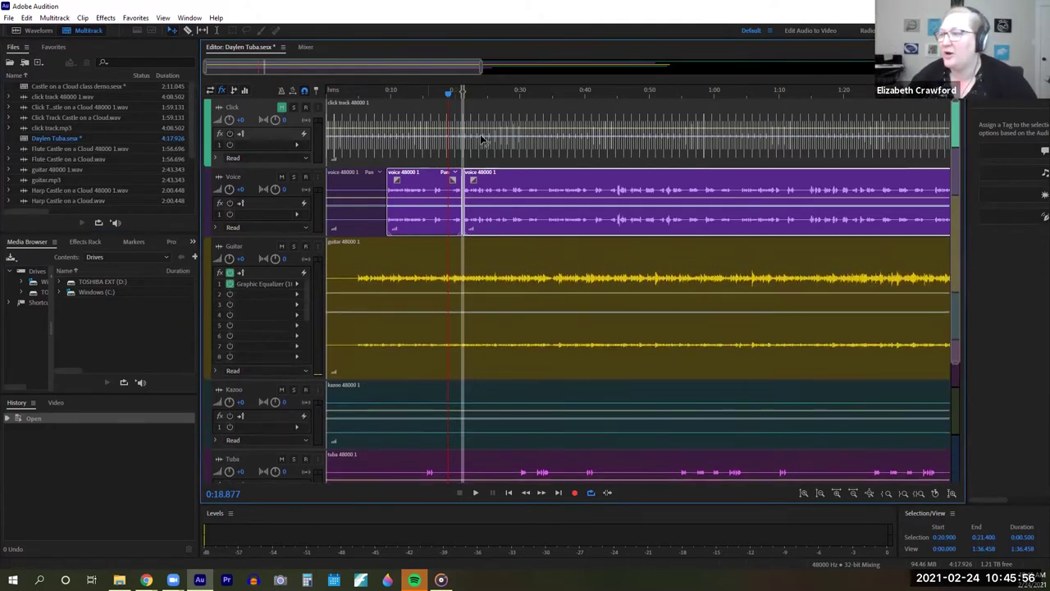
Put a Studio Reverb from the Reverb submenu into the Guitar track's second effect slot.
click(297, 295)
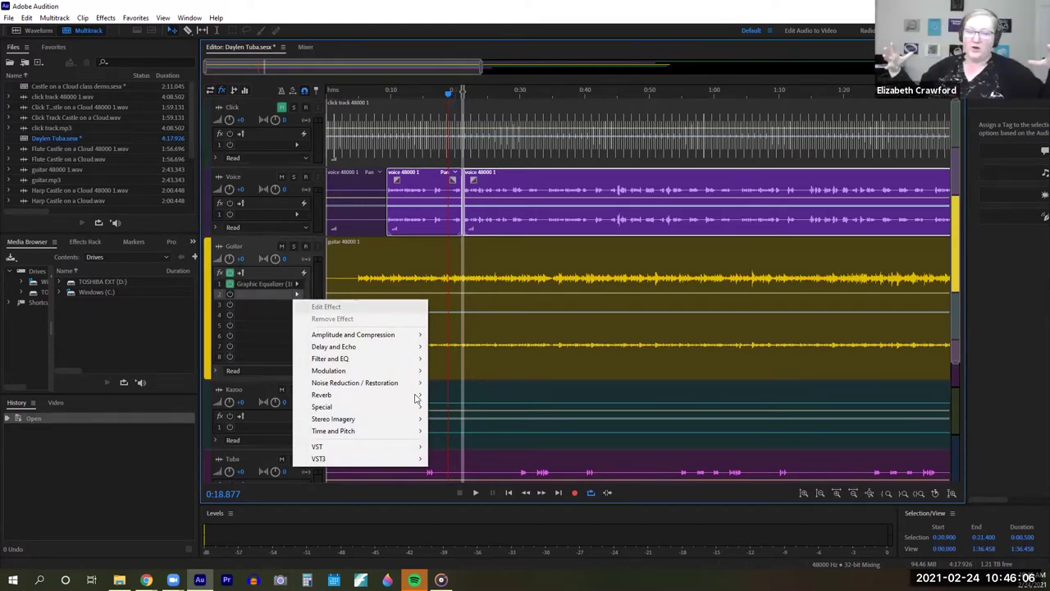
mouse_move(424, 398)
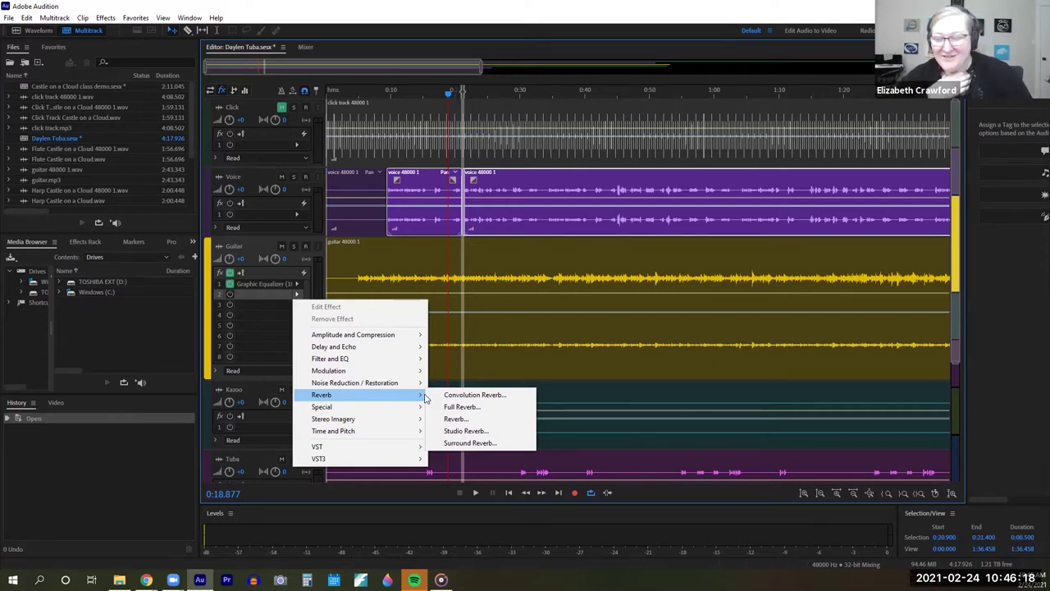
click(459, 432)
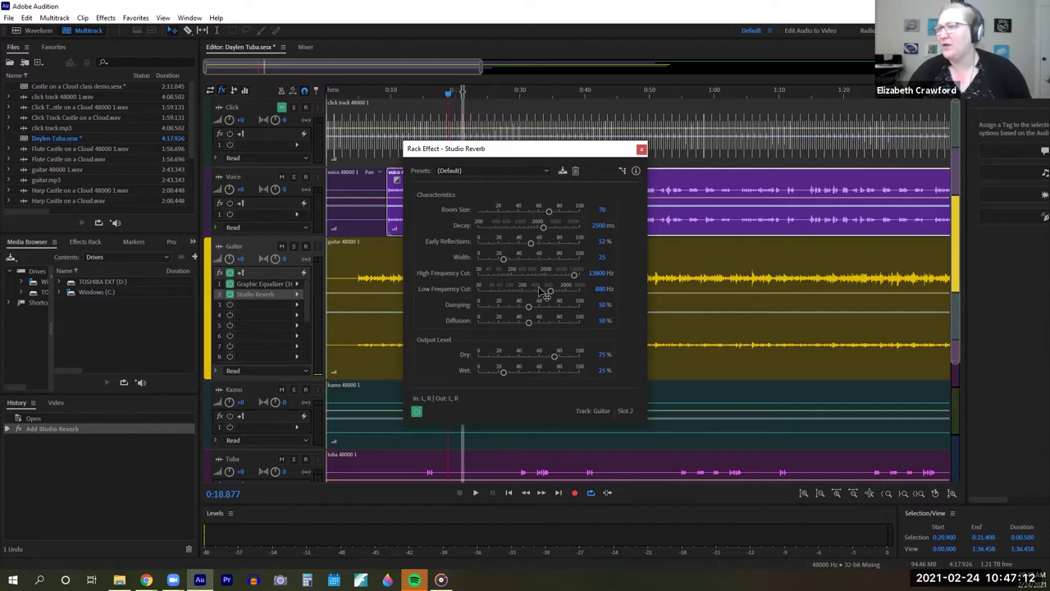
Audition the Studio Reverb while balancing it to Dry 50.5% and Wet 65.6%.
drag(554, 152, 221, 110)
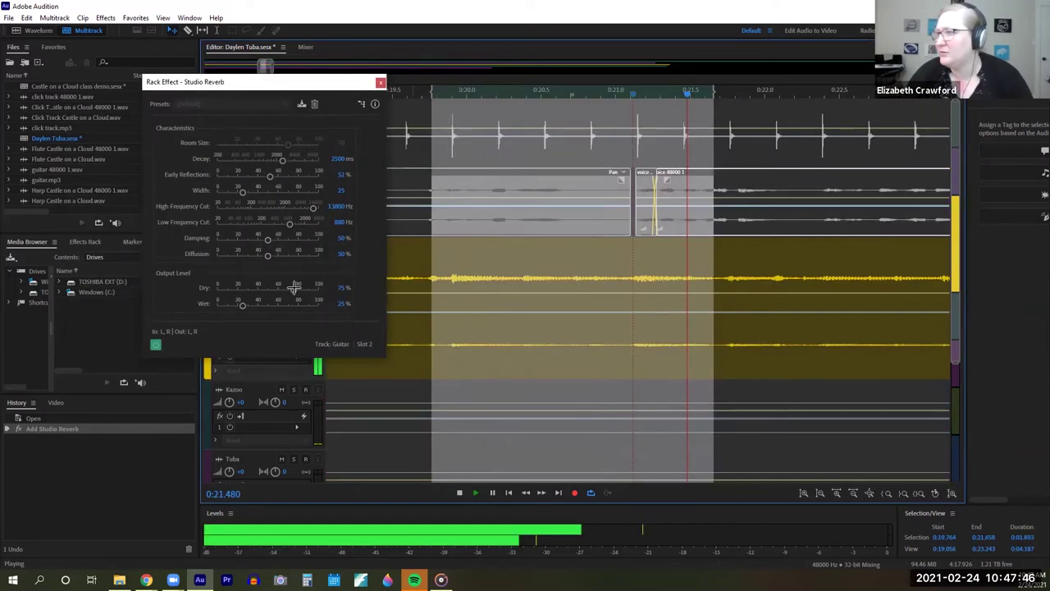
drag(294, 286, 319, 287)
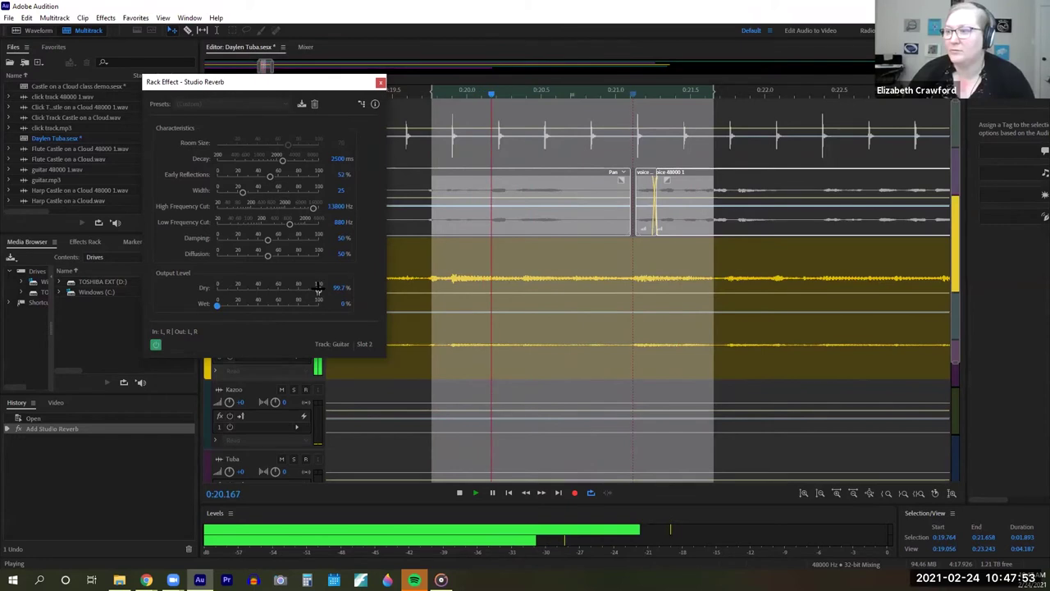
drag(242, 304, 283, 304)
drag(216, 288, 268, 287)
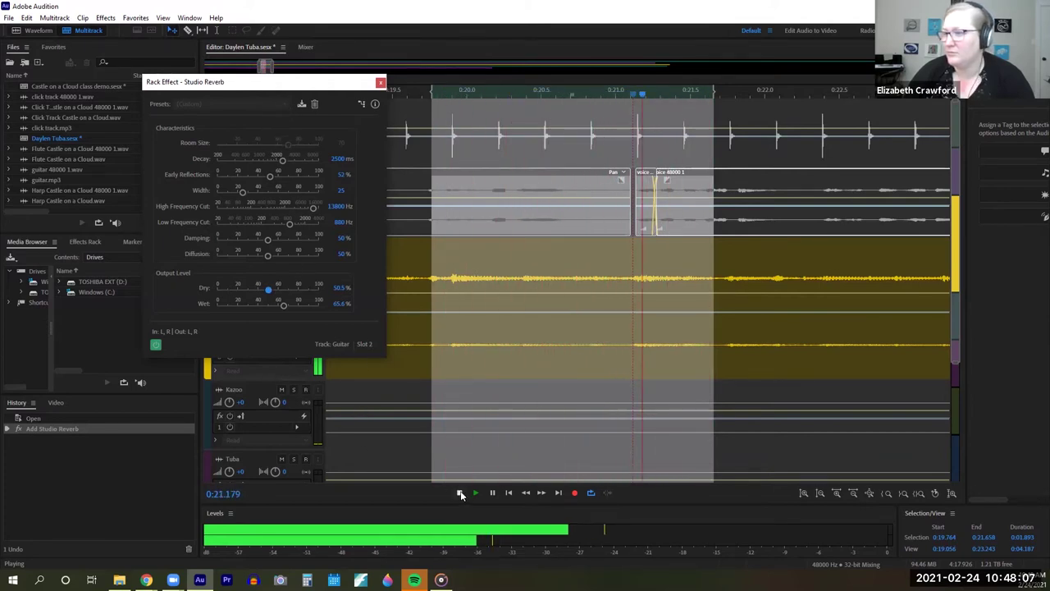
click(460, 493)
click(286, 105)
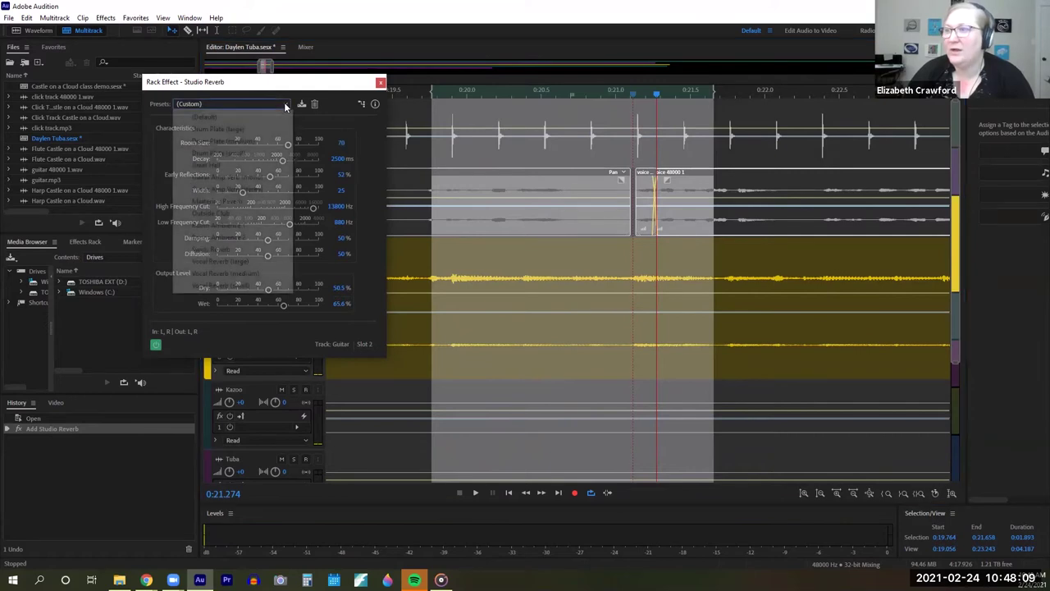
Apply the Great Hall preset and make it fully wet: Wet 100%, Dry 0%.
click(232, 166)
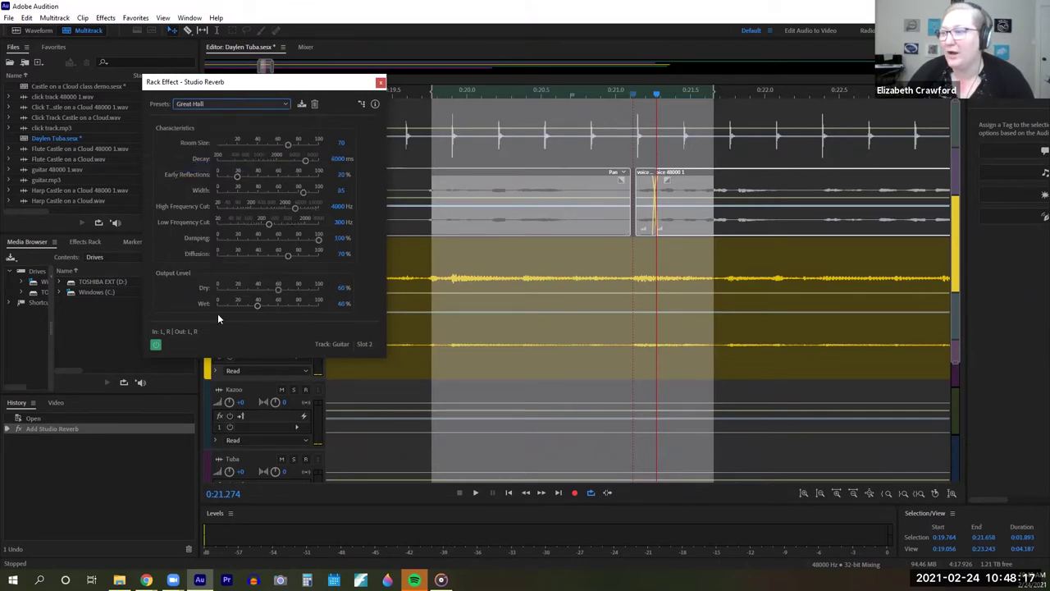
click(474, 494)
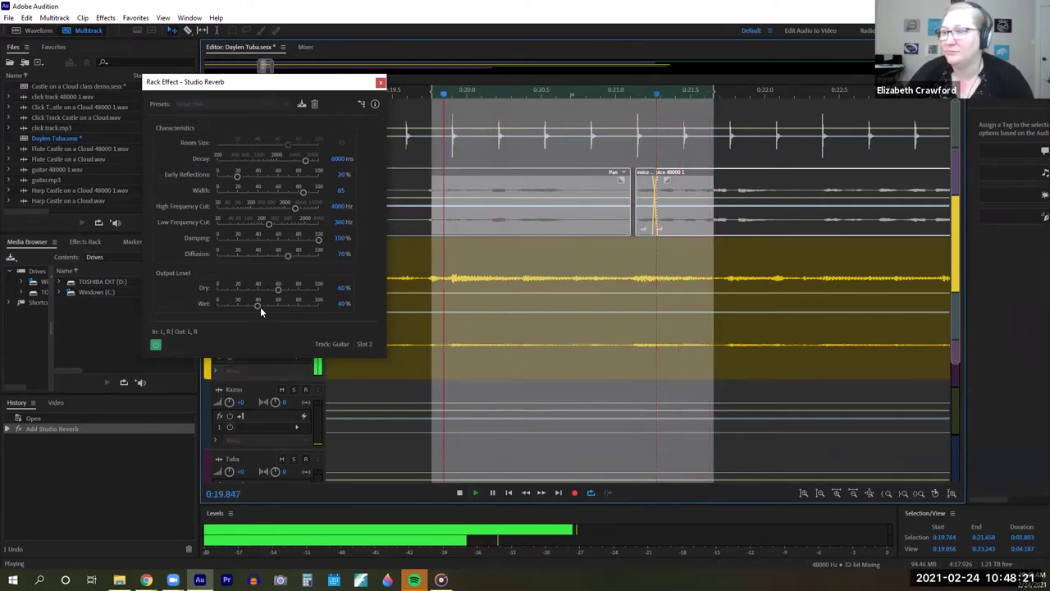
drag(257, 308, 320, 308)
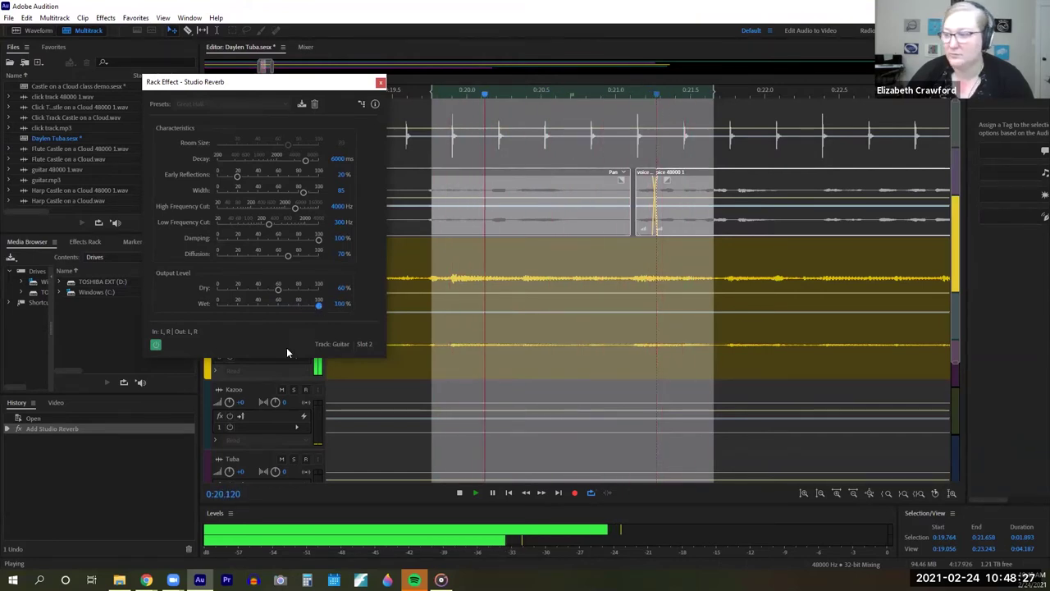
click(462, 491)
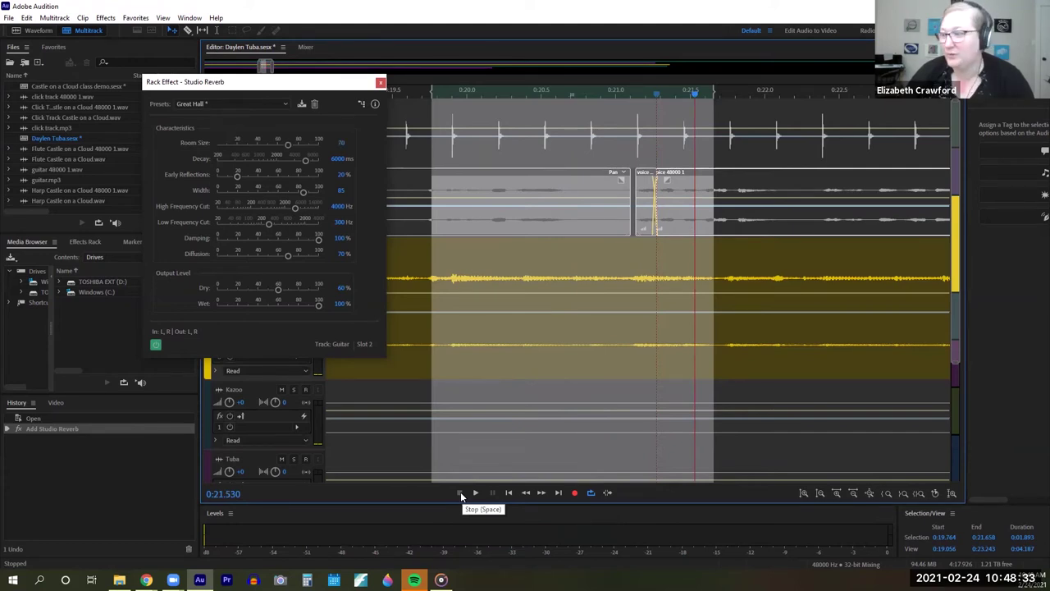
click(474, 492)
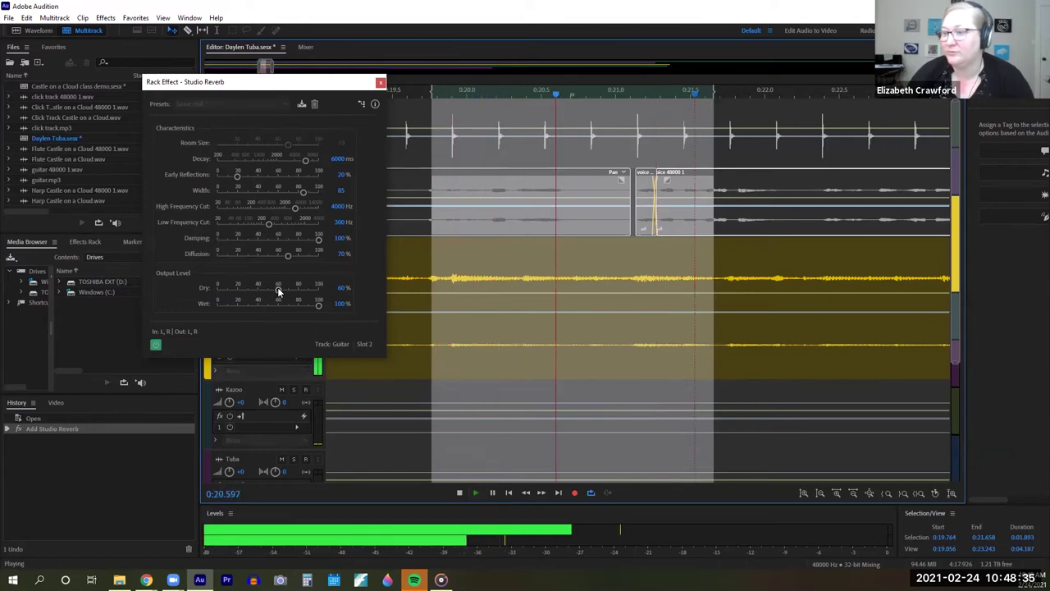
drag(278, 288, 216, 289)
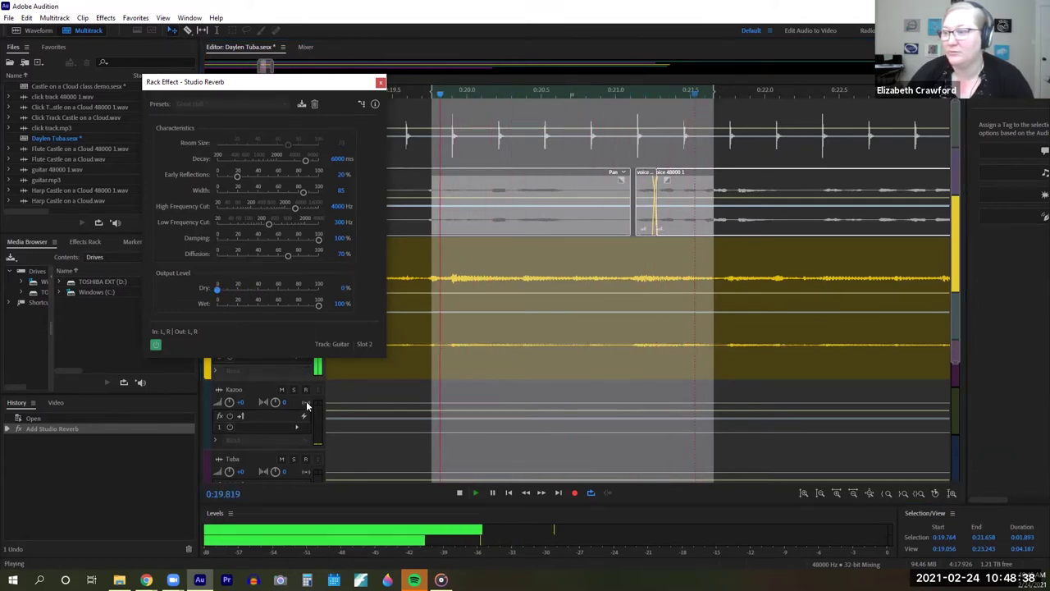
click(458, 493)
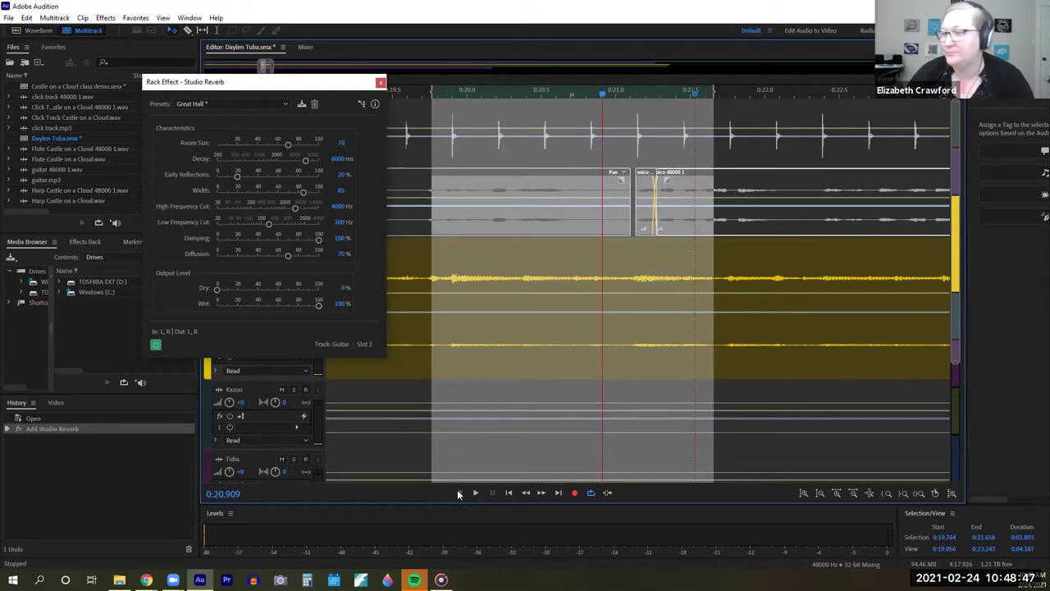
During playback, raise Dry to about 51% and drop decay, early reflections, width, damping and diffusion to minimum.
click(473, 493)
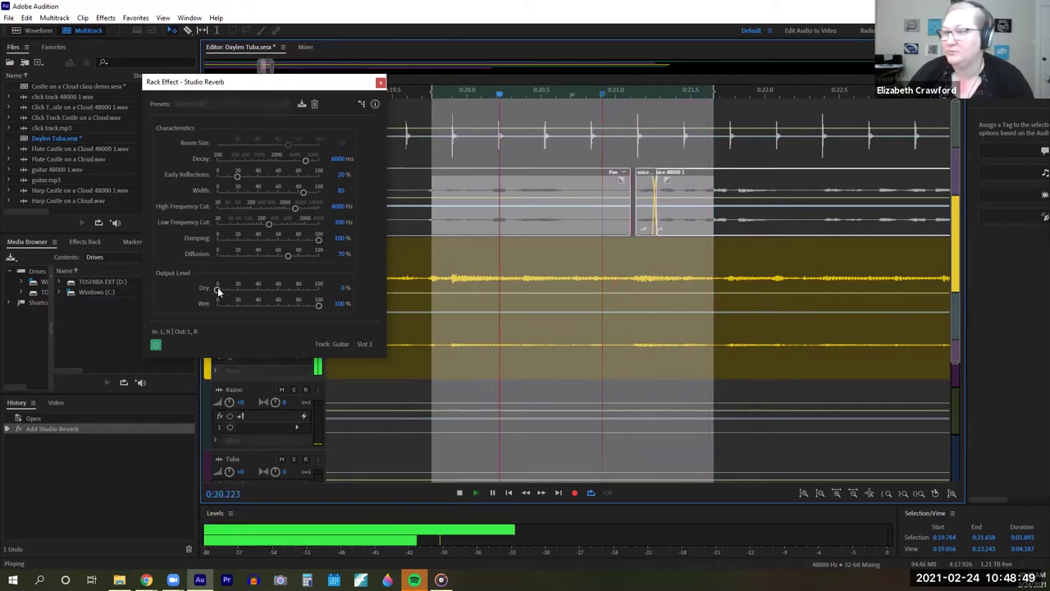
drag(218, 289, 280, 301)
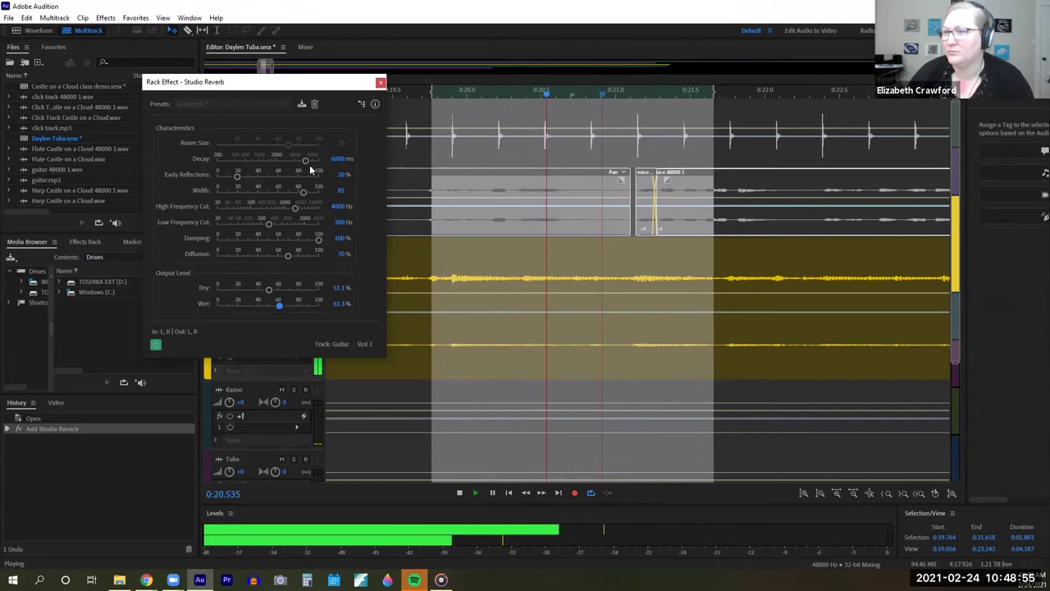
drag(304, 161, 238, 158)
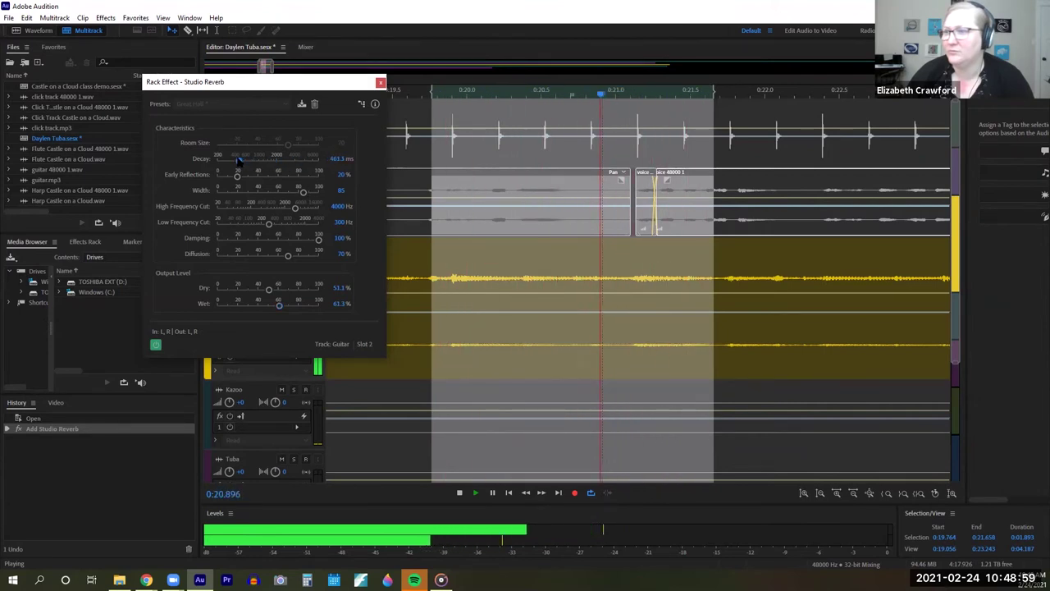
drag(238, 161, 217, 176)
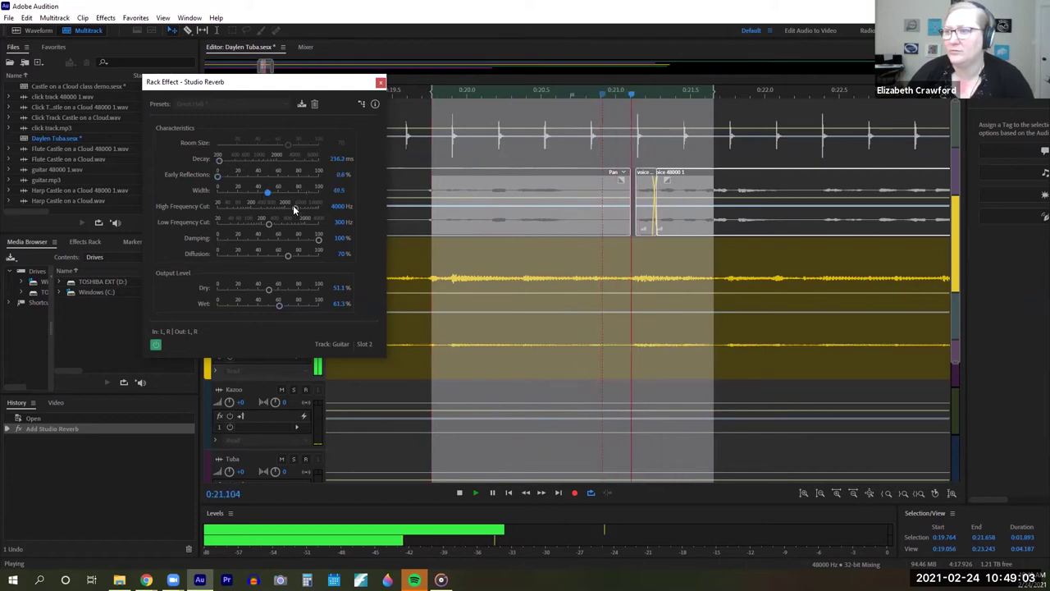
drag(302, 191, 217, 222)
drag(317, 238, 211, 236)
drag(287, 255, 215, 252)
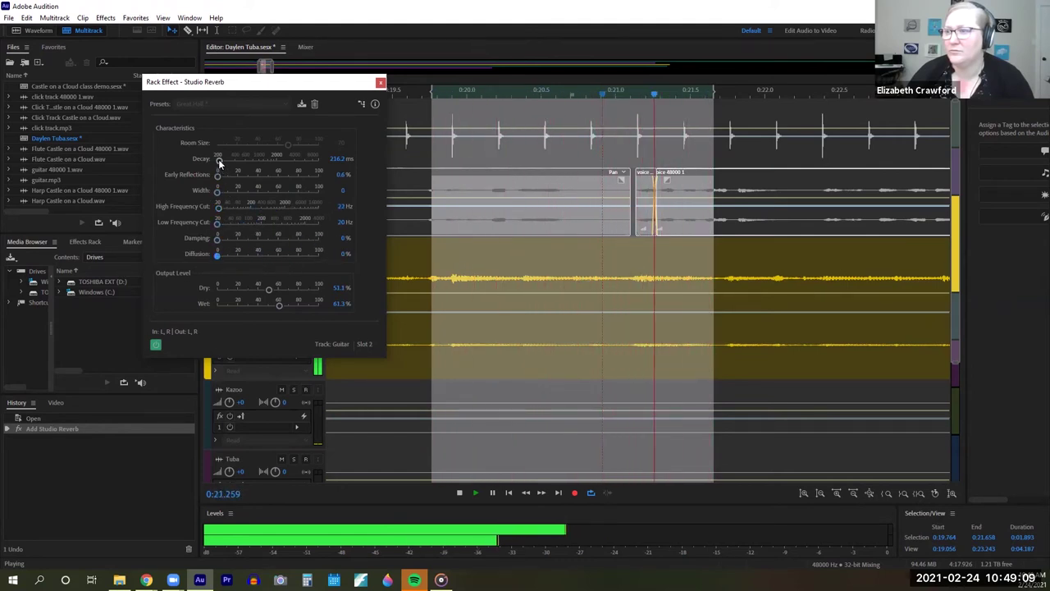
Set 6807 ms decay, 85.6% early reflections, 431/560 Hz high/low cuts, 44.6% damping, 68.3% diffusion.
drag(219, 160, 308, 160)
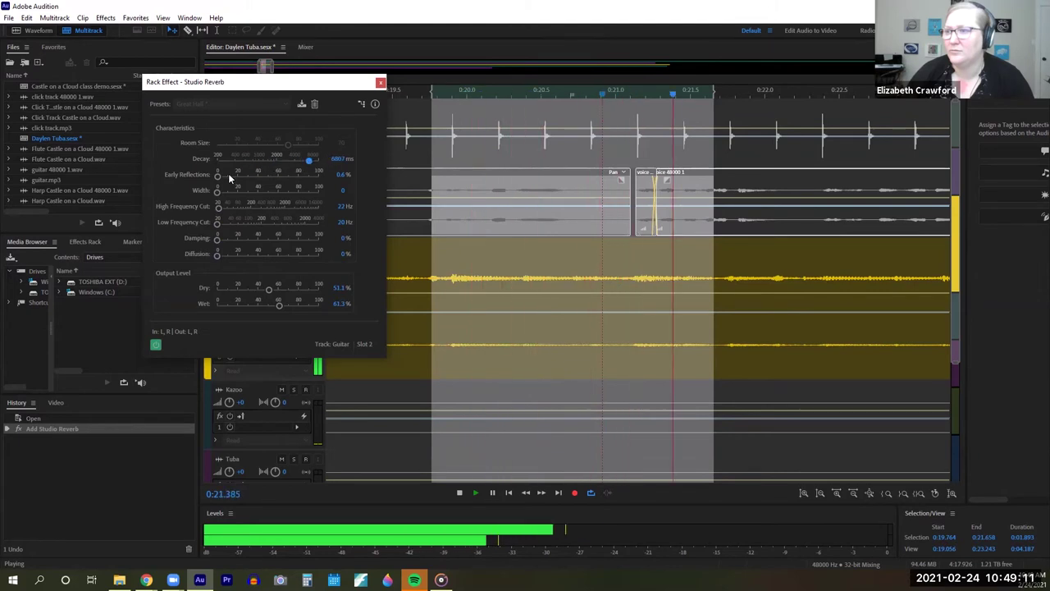
drag(217, 173, 303, 175)
drag(218, 191, 301, 197)
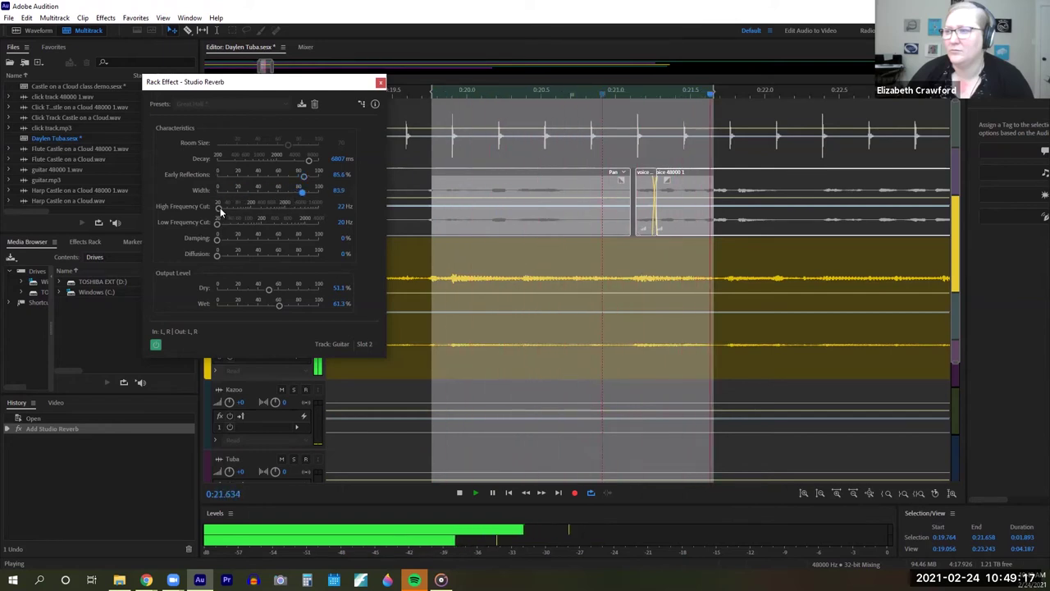
drag(218, 207, 305, 210)
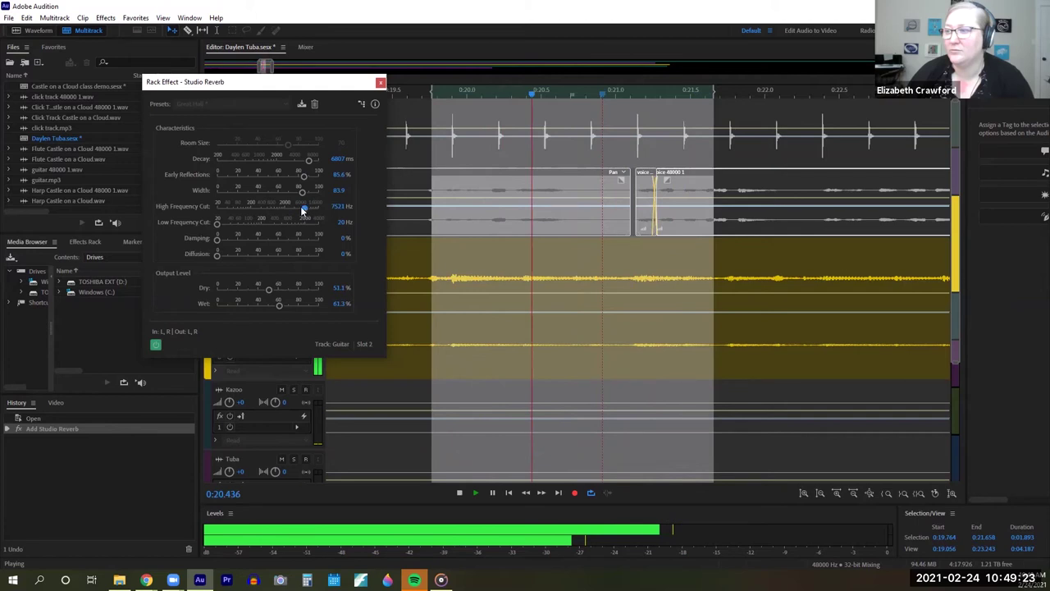
drag(300, 206, 272, 255)
drag(216, 221, 294, 265)
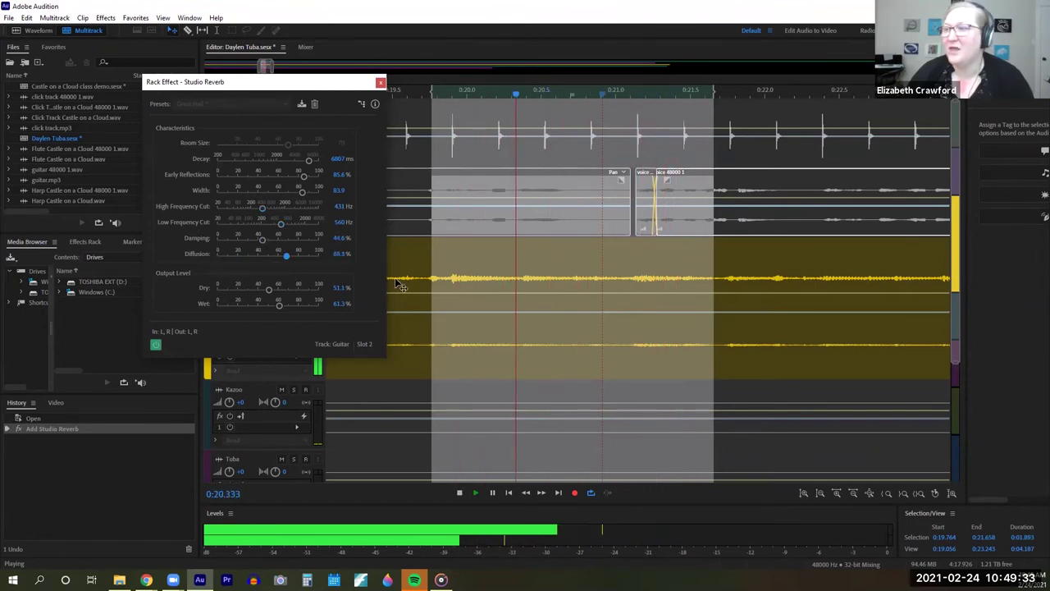
drag(217, 255, 285, 254)
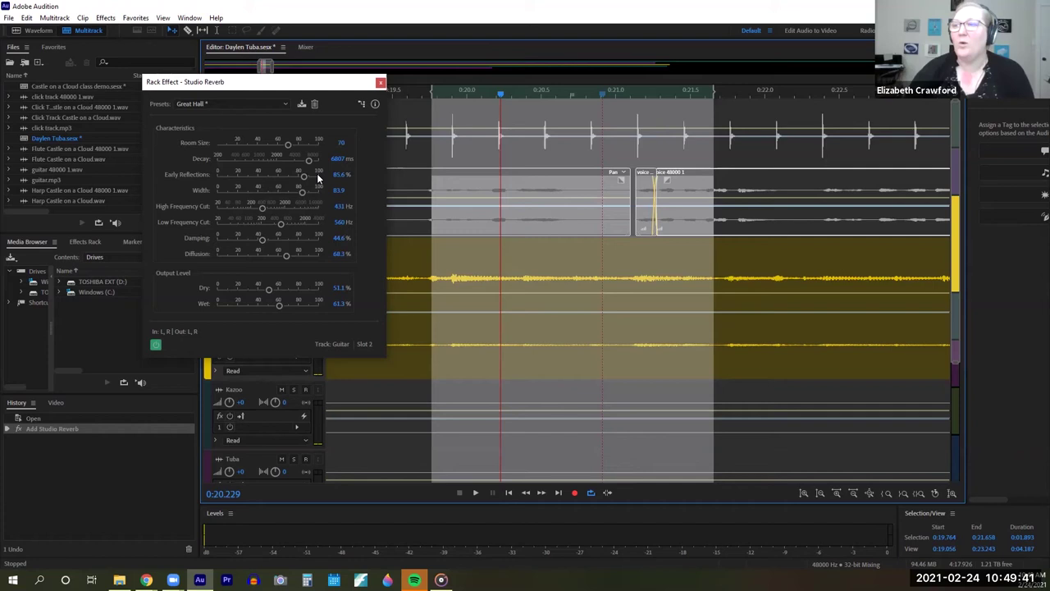
Load Room Ambience 1, set Dry 59.6% and Wet 73.8%, and close the reverb window.
click(237, 103)
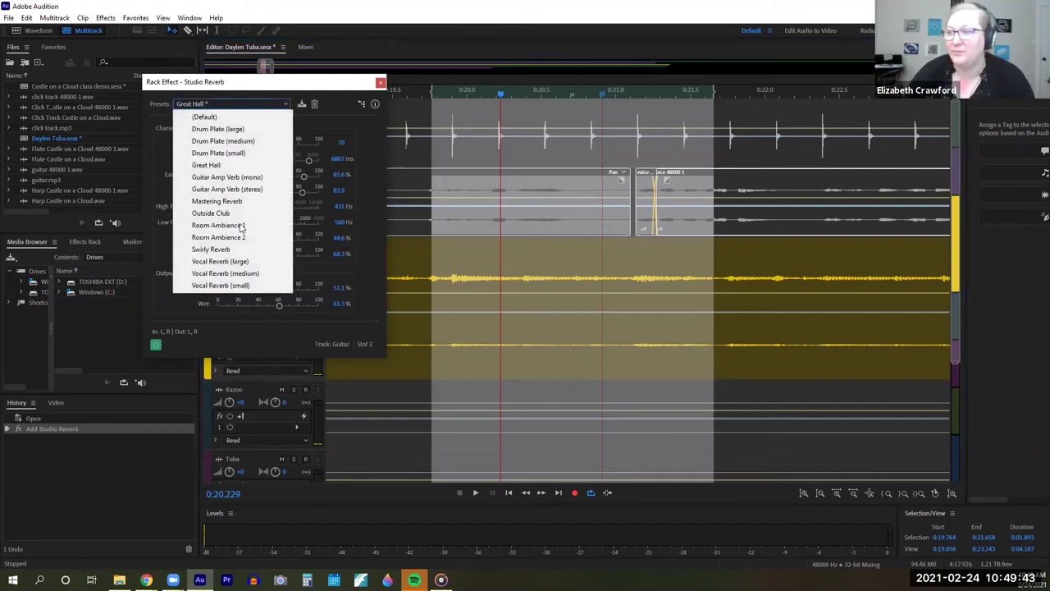
click(230, 225)
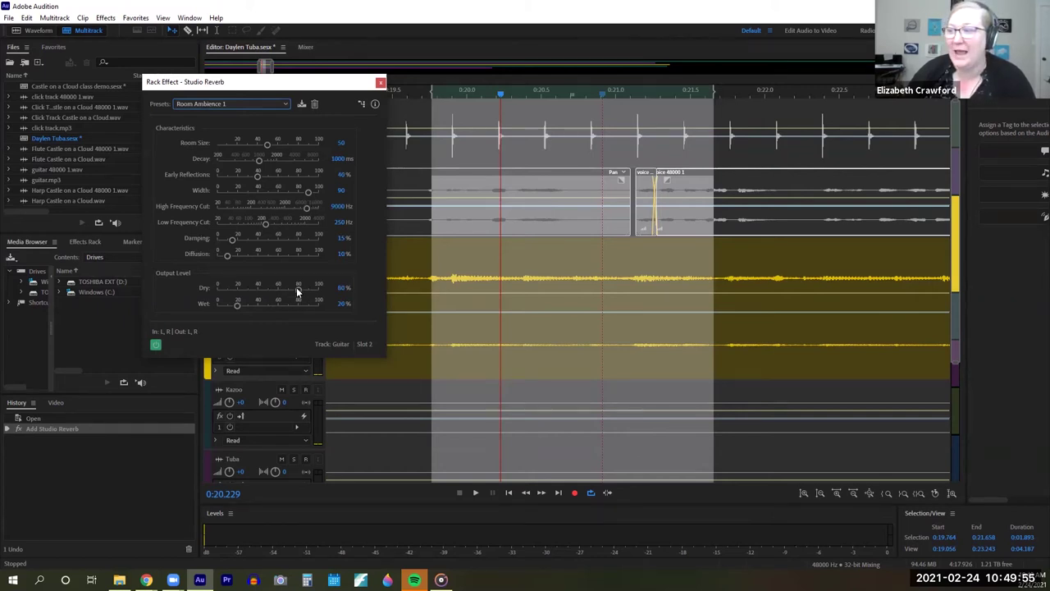
drag(297, 287, 292, 309)
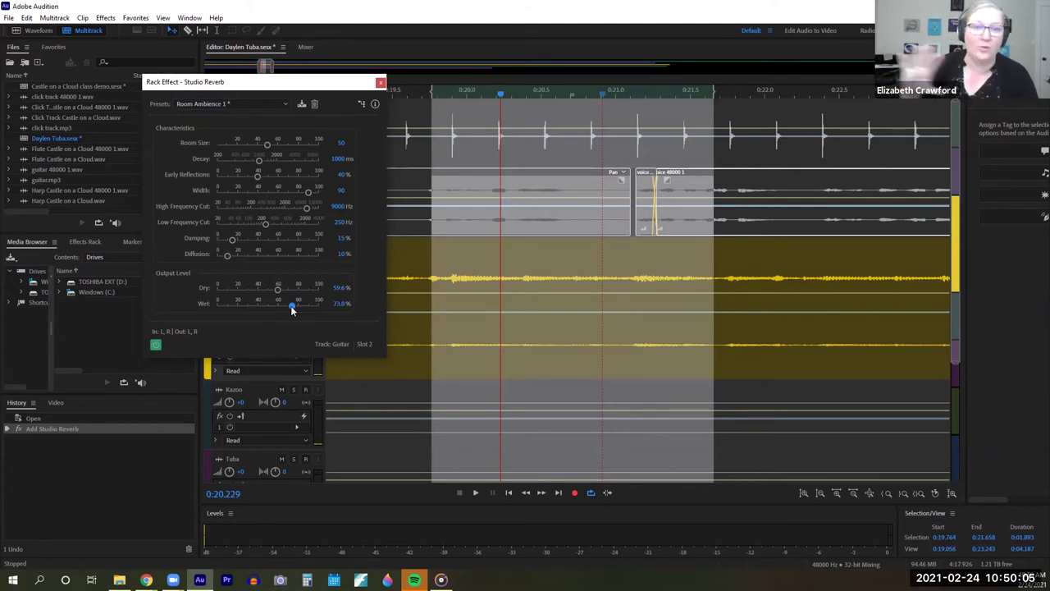
click(381, 82)
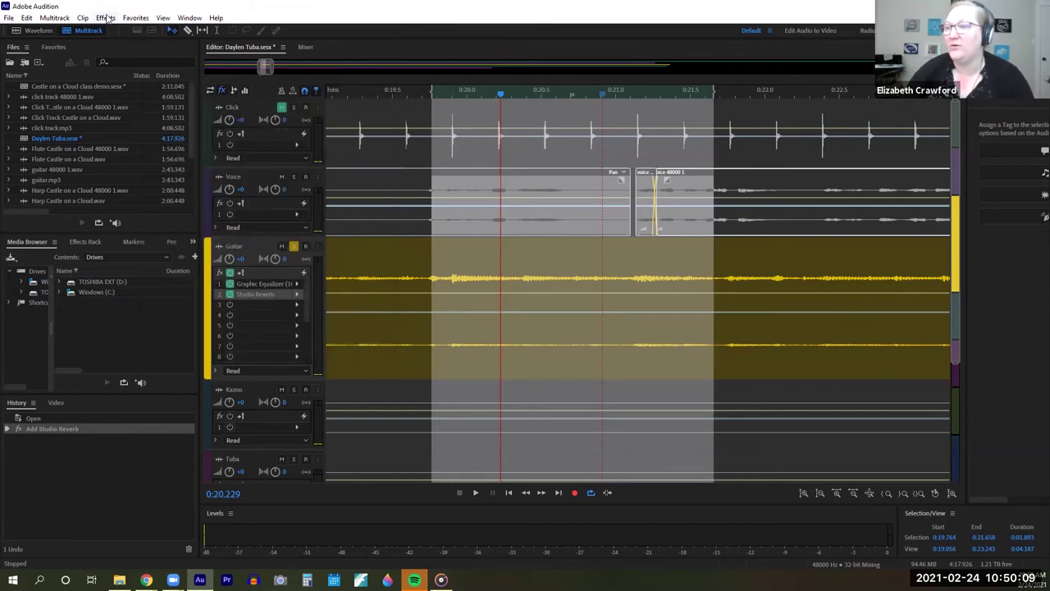
Add a Convolution Reverb with the Judge's Chamber preset, preview it, and close its window.
click(107, 17)
mouse_move(234, 227)
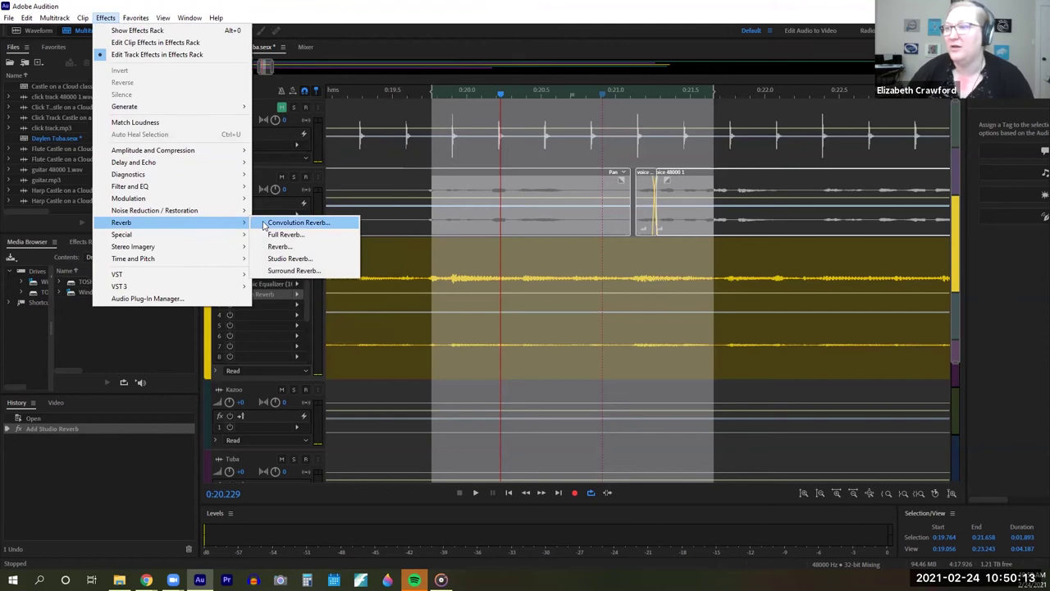
click(295, 222)
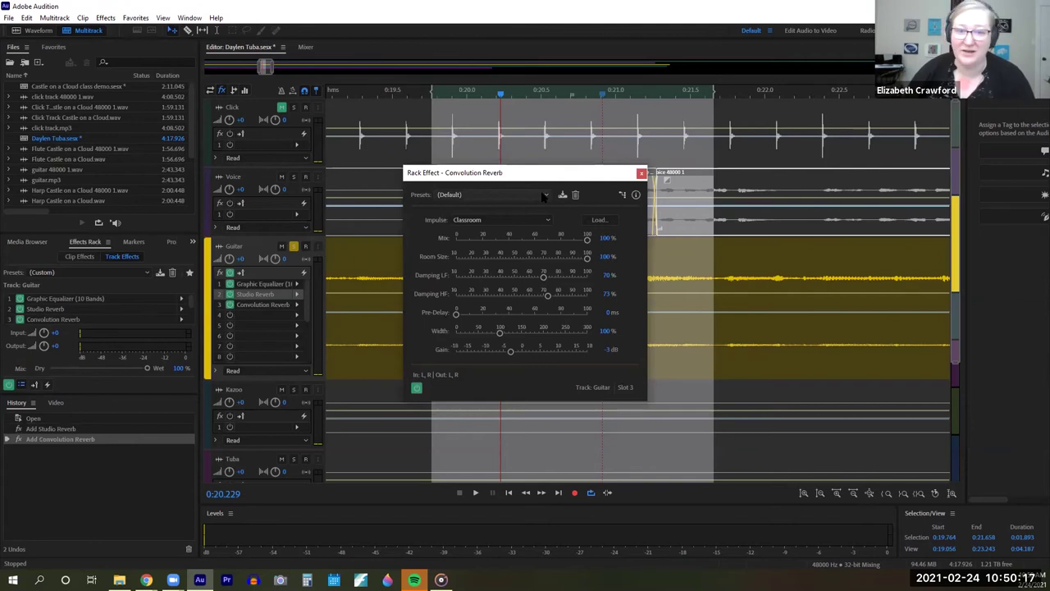
click(543, 195)
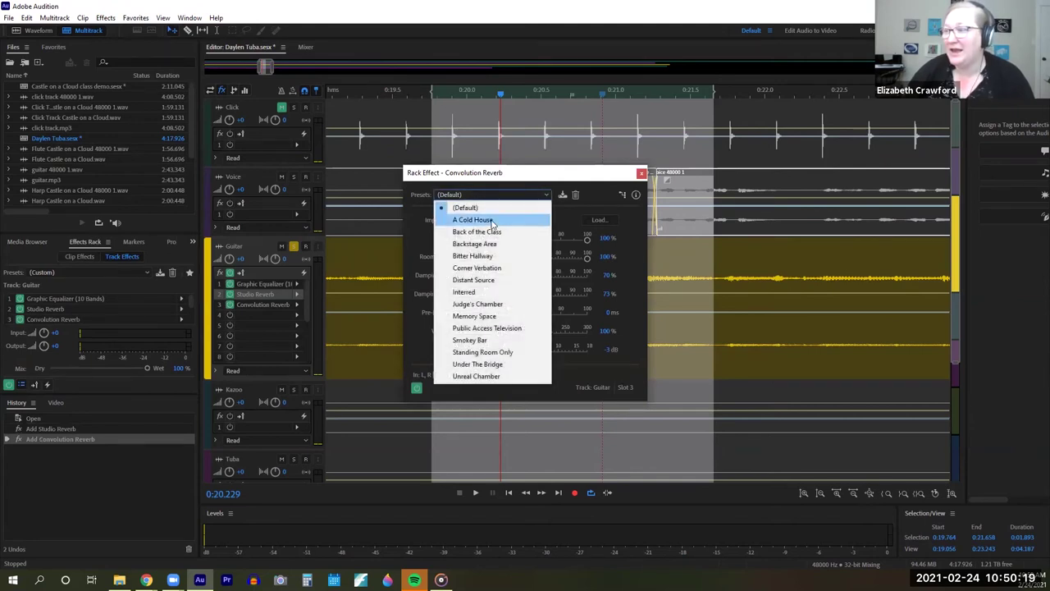
click(488, 306)
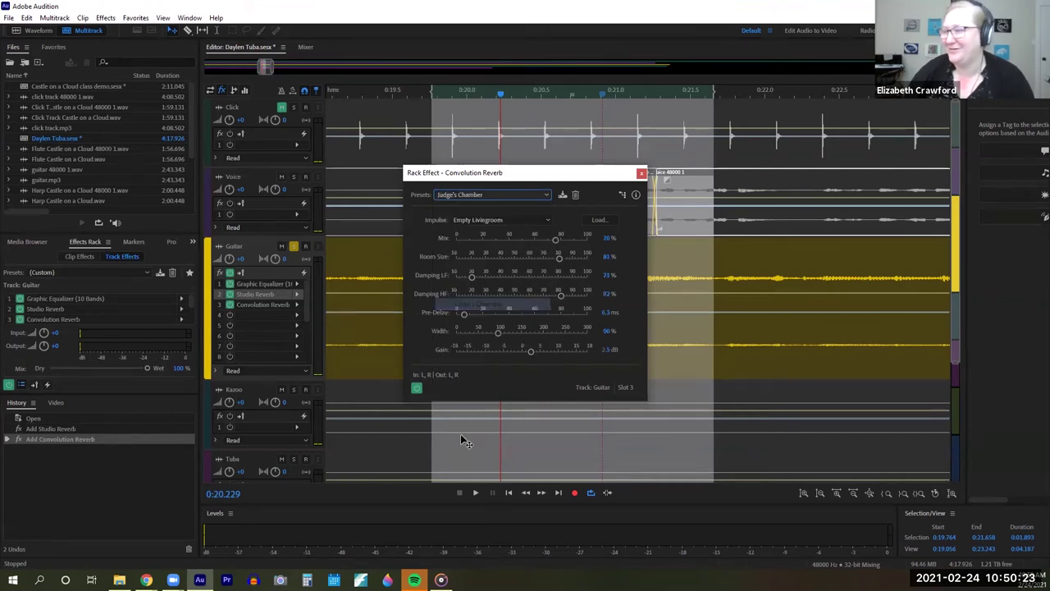
click(476, 493)
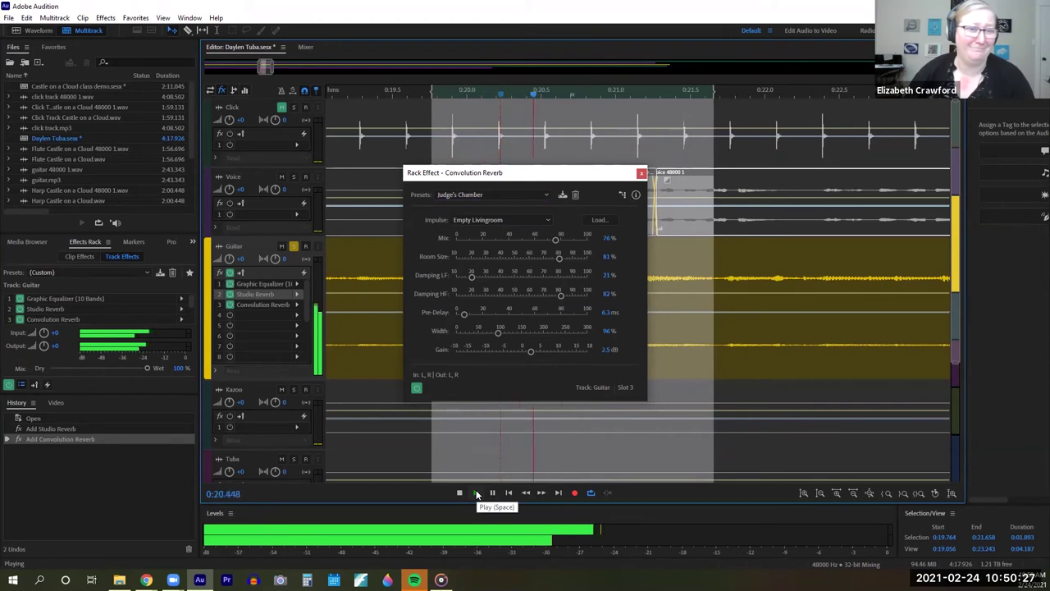
click(462, 492)
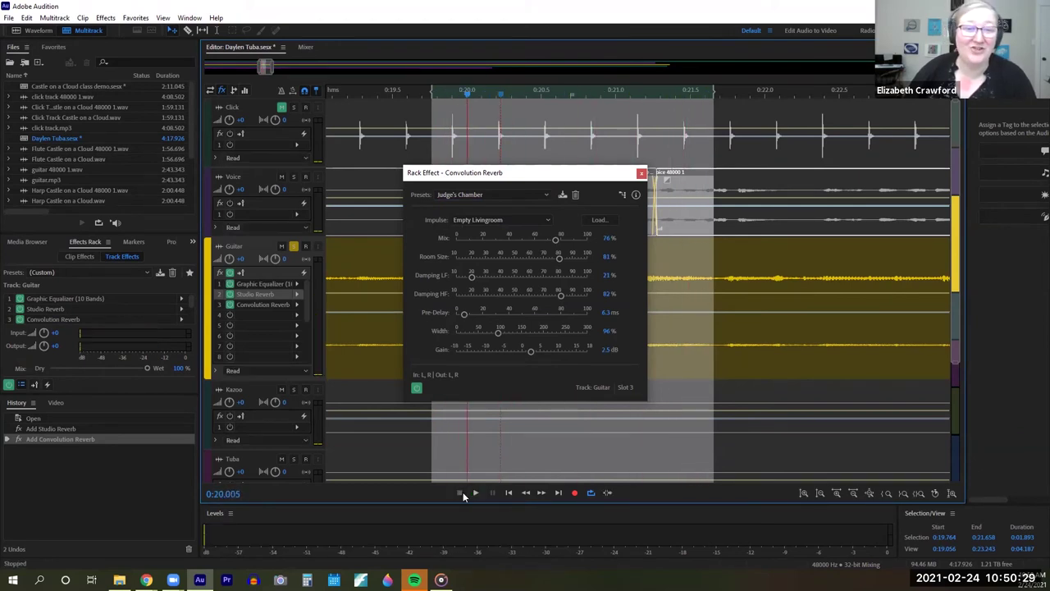
click(641, 173)
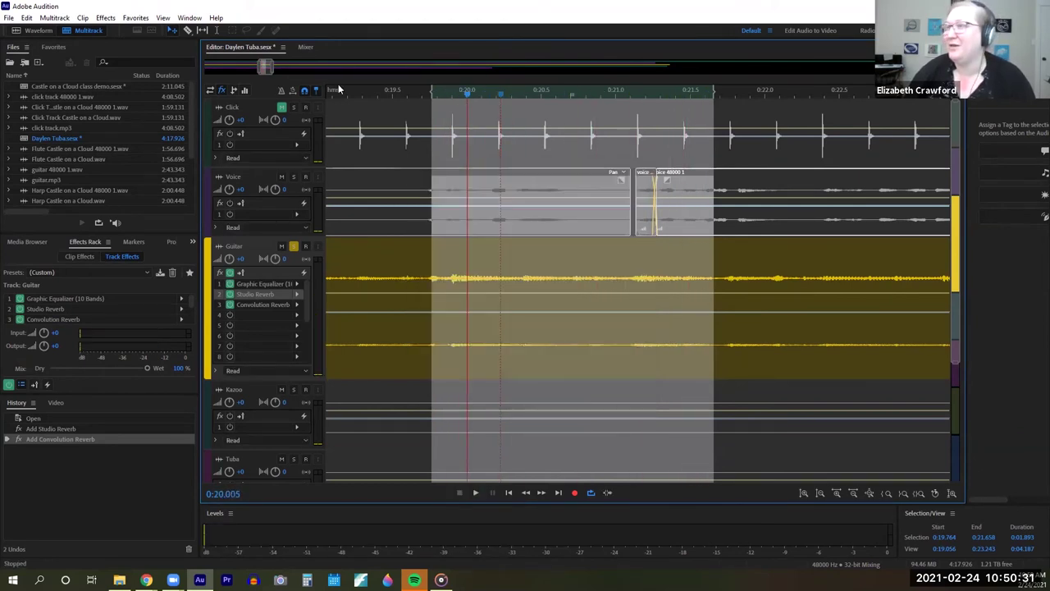
Add a Full Reverb with the Chamber Pot preset to slot 4, preview it, and close it.
click(106, 17)
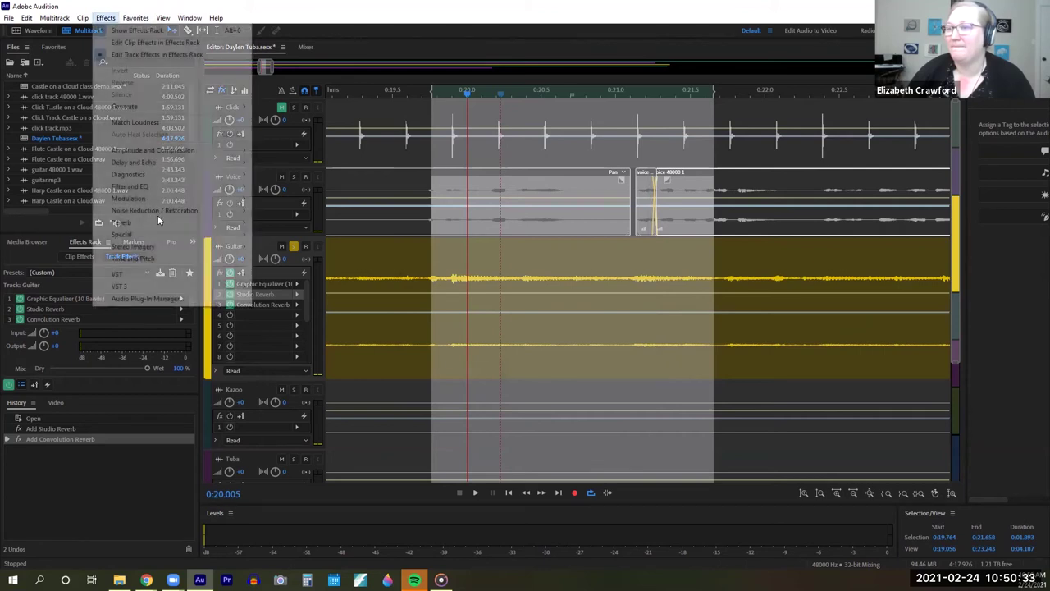
mouse_move(229, 223)
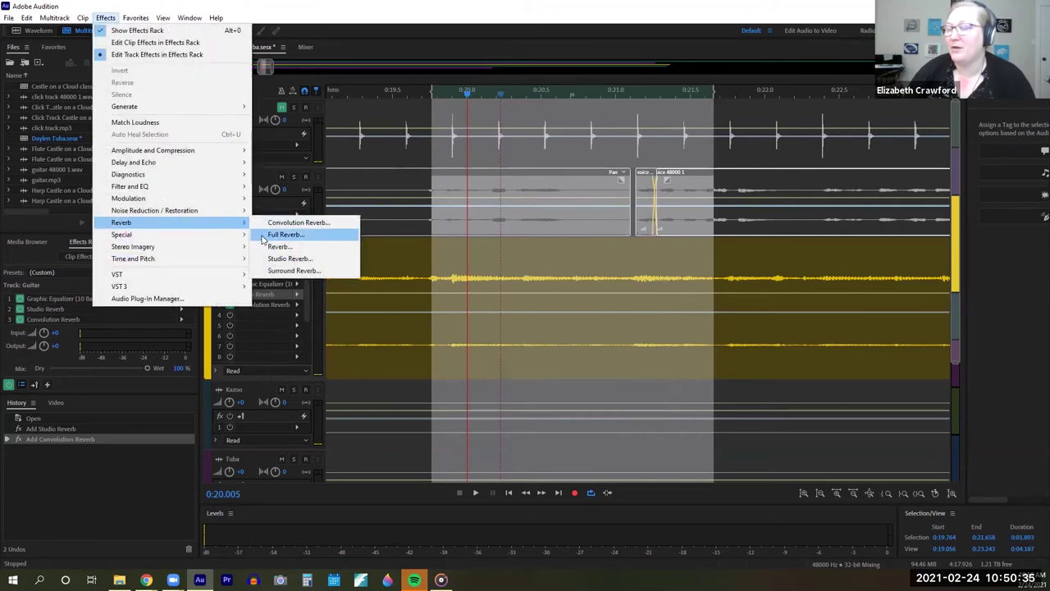
click(262, 236)
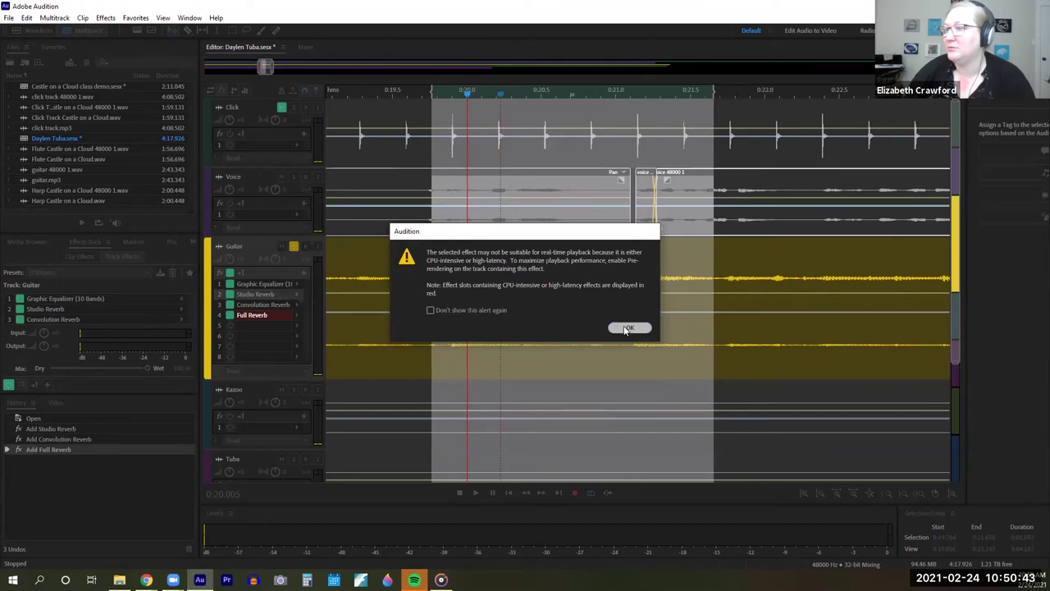
key(Return)
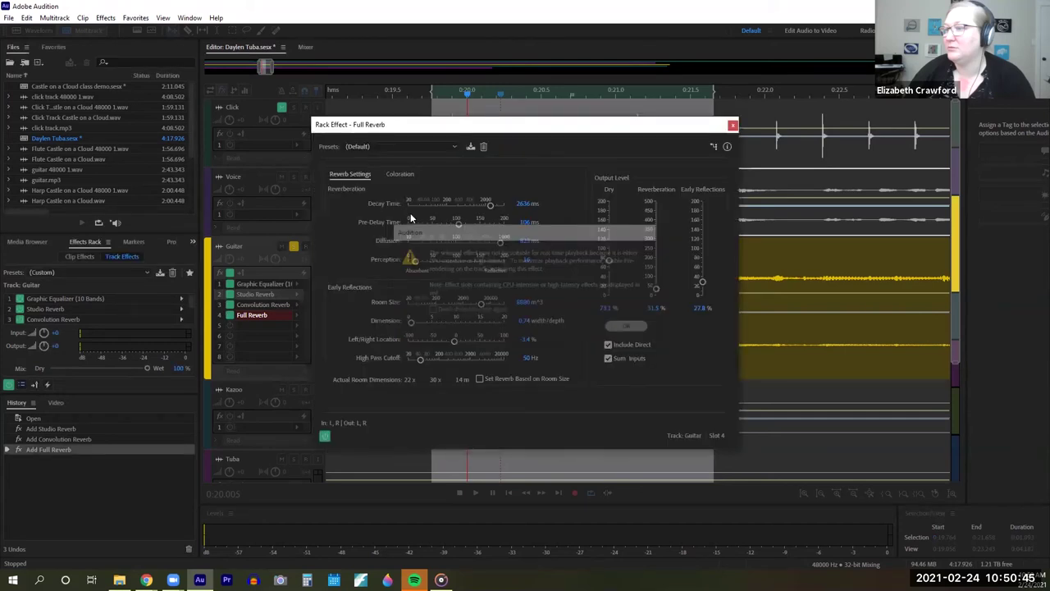
click(390, 146)
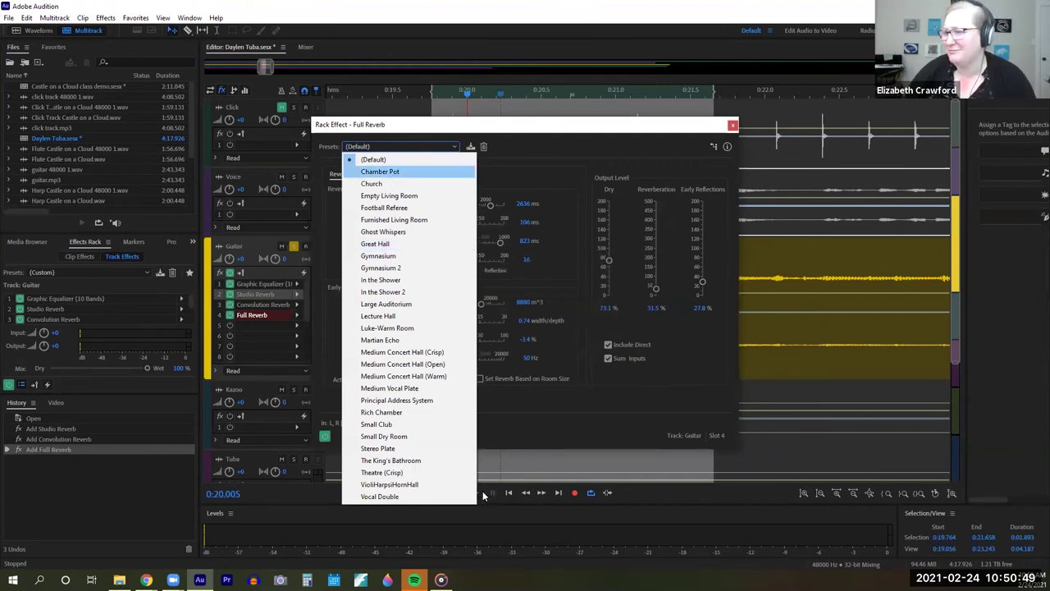
key(Return)
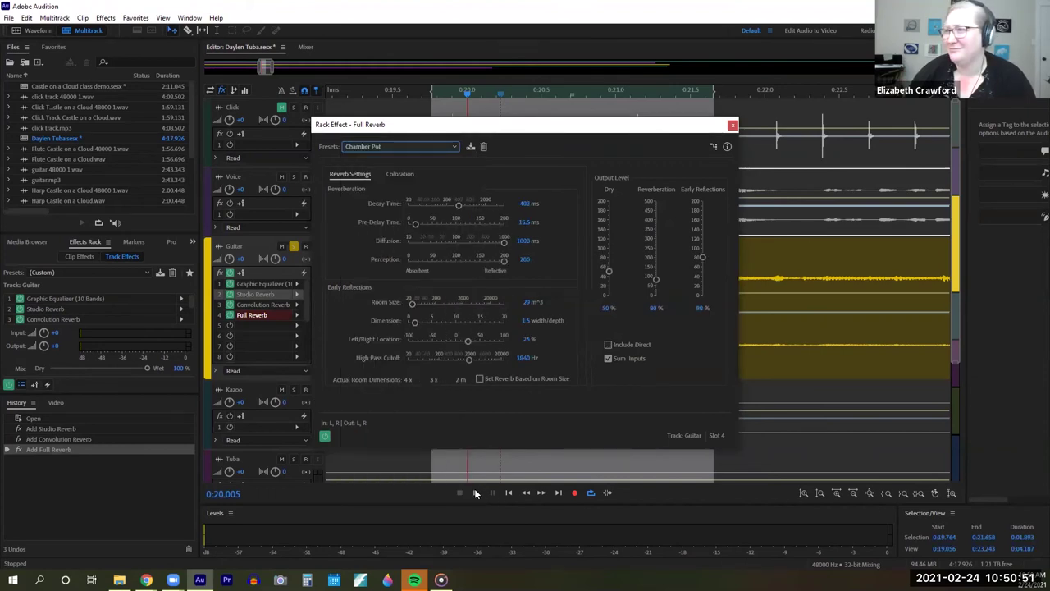
click(475, 491)
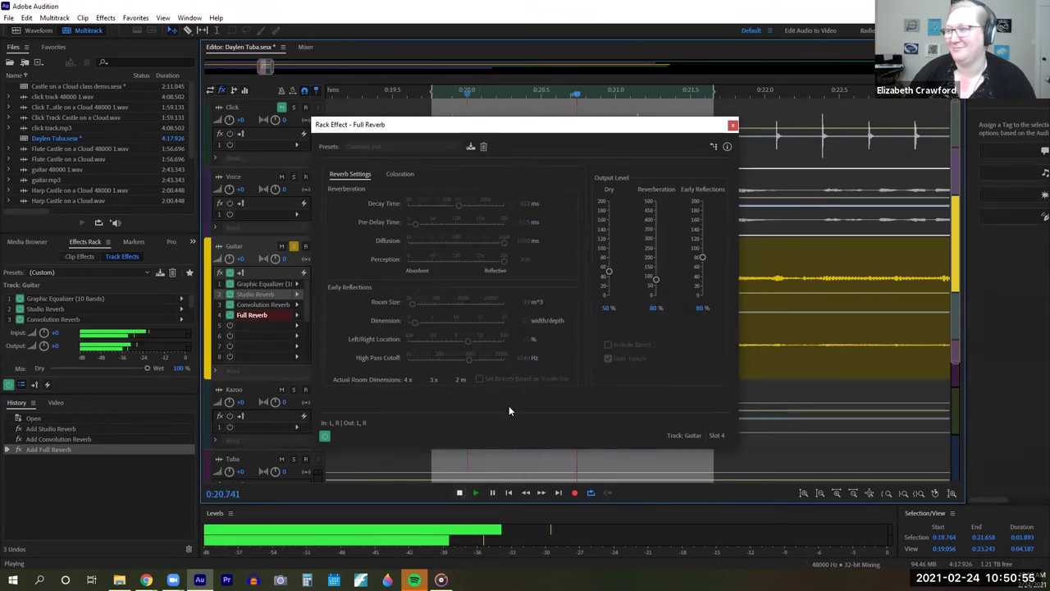
click(460, 492)
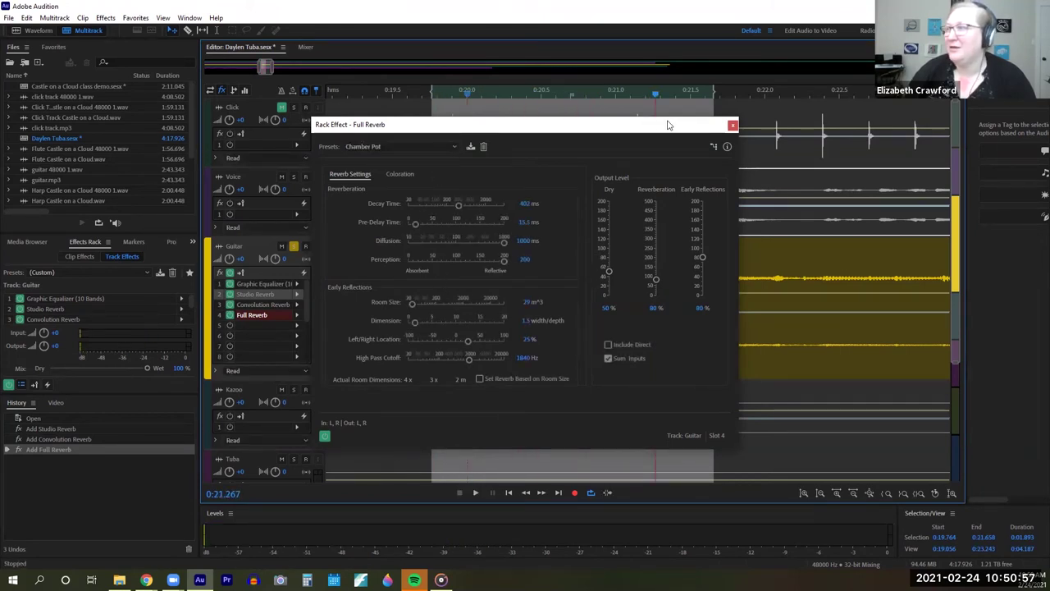
click(732, 124)
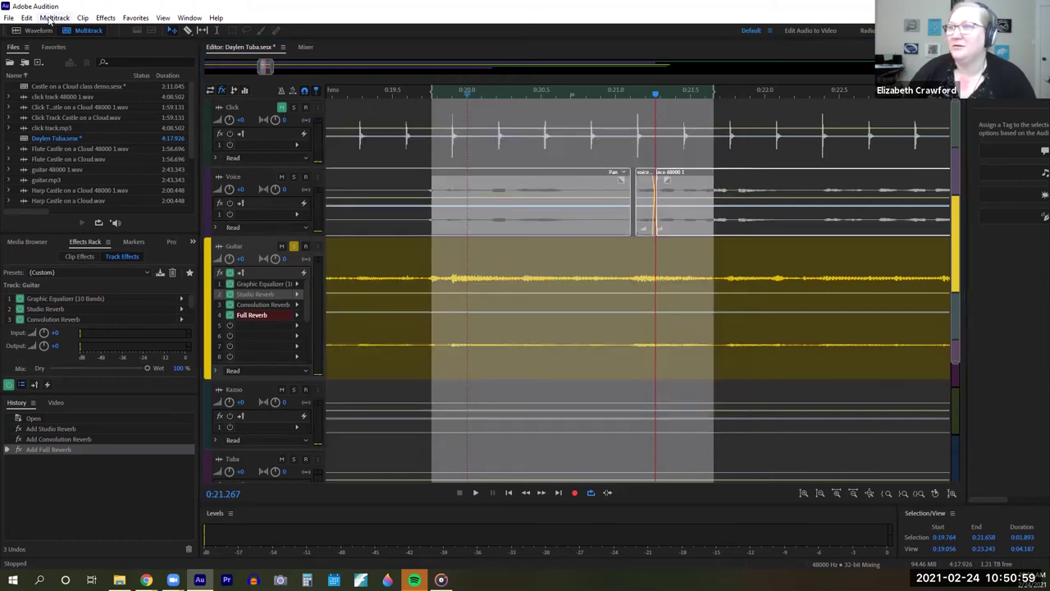
Add a second Studio Reverb on the Default preset to slot 5 and close its window.
click(105, 17)
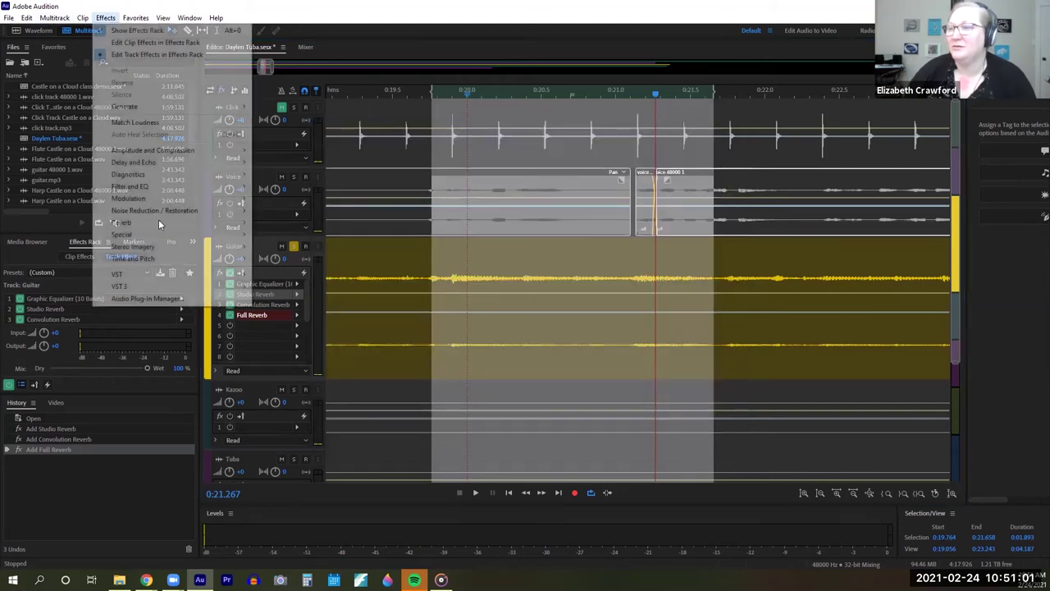
mouse_move(242, 225)
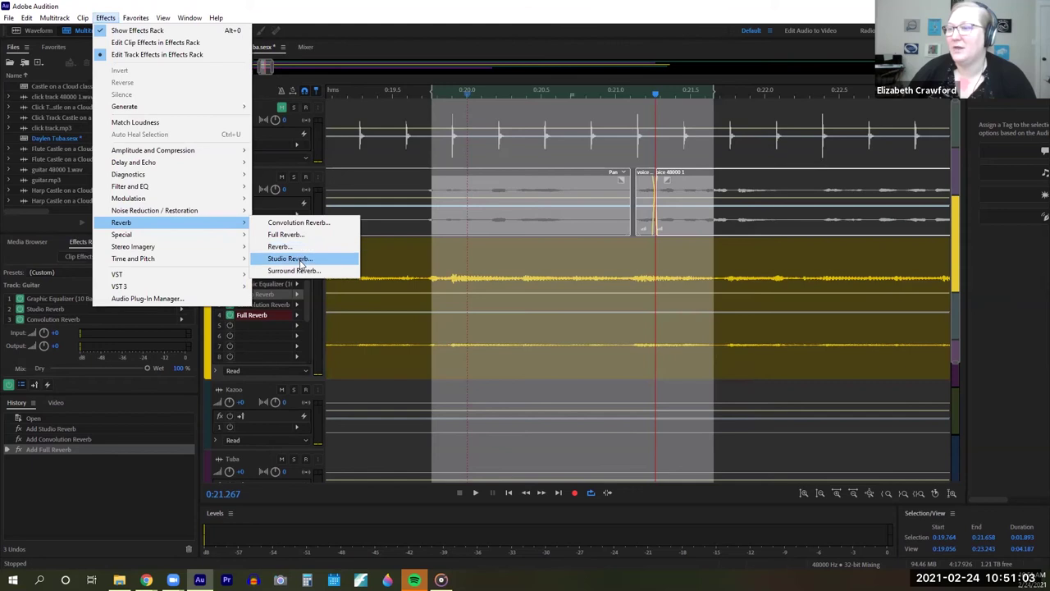
click(301, 261)
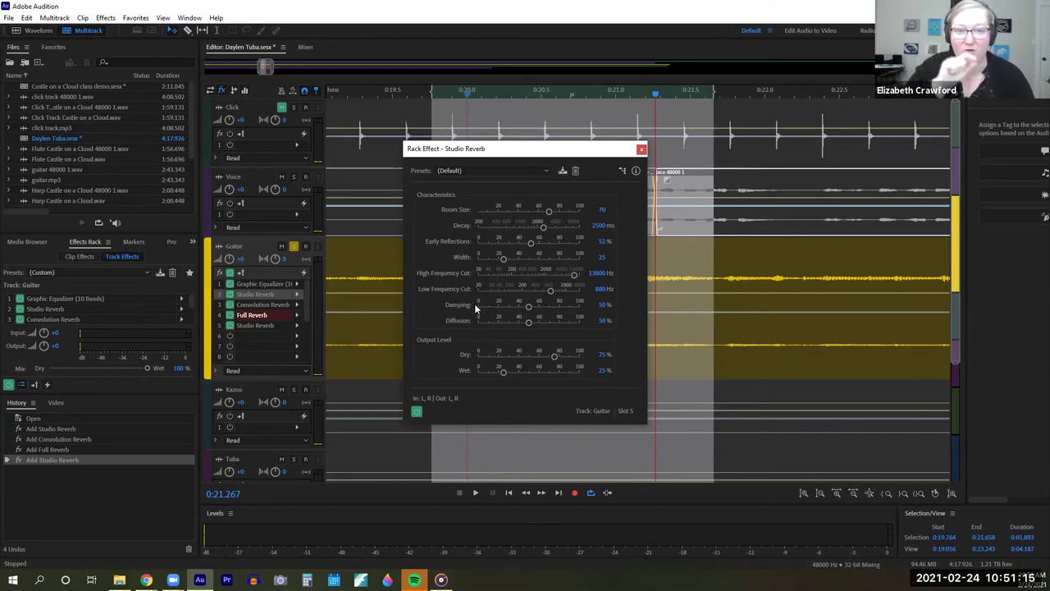
click(640, 149)
click(105, 17)
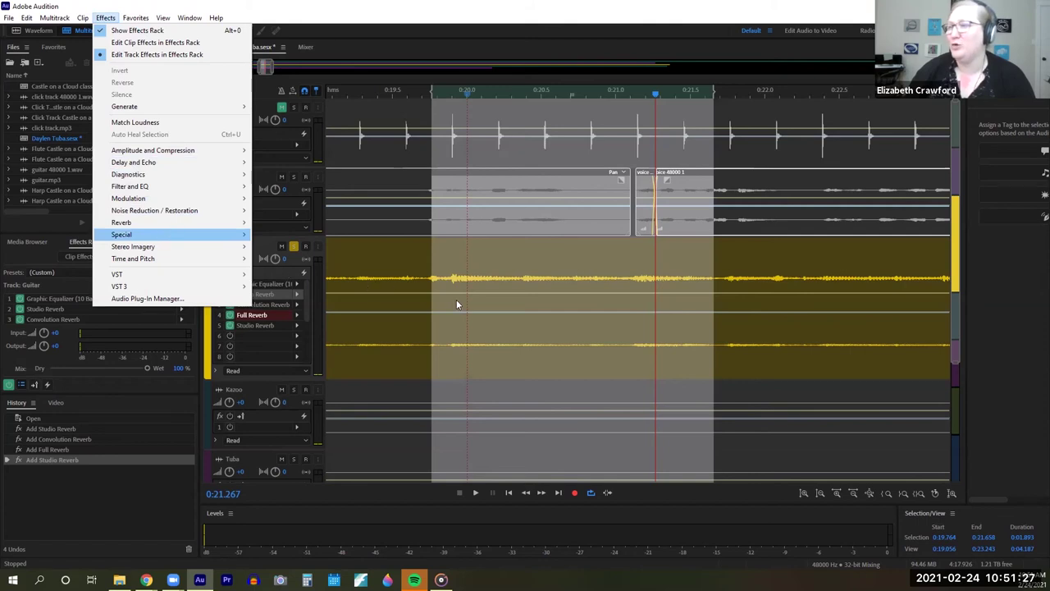
Add a Surround Reverb using Mixed Impulses to slot 6 and close its window.
key(Up)
key(Right)
key(Up)
key(Return)
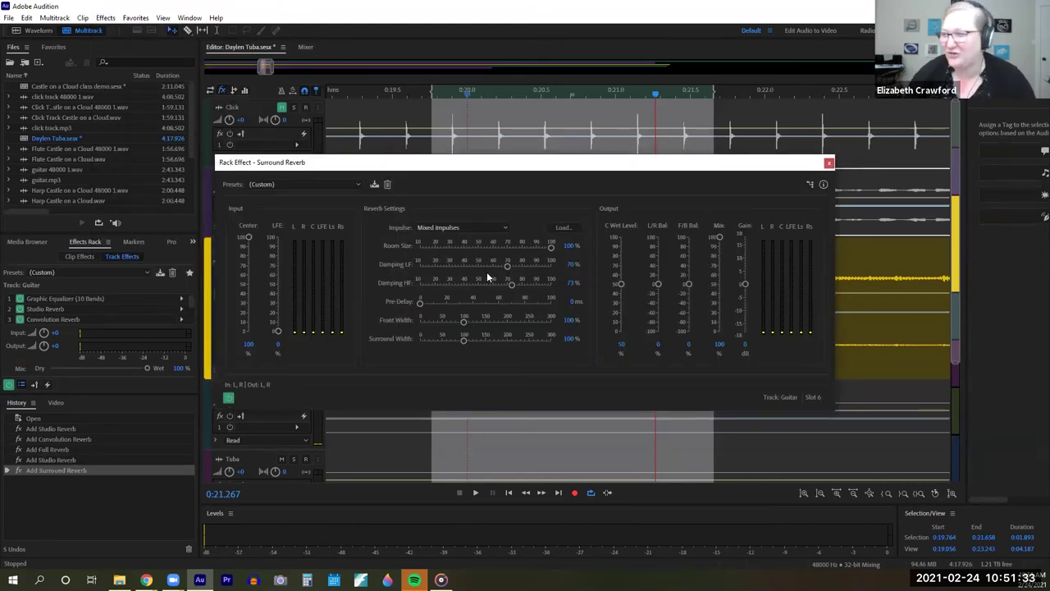
click(830, 163)
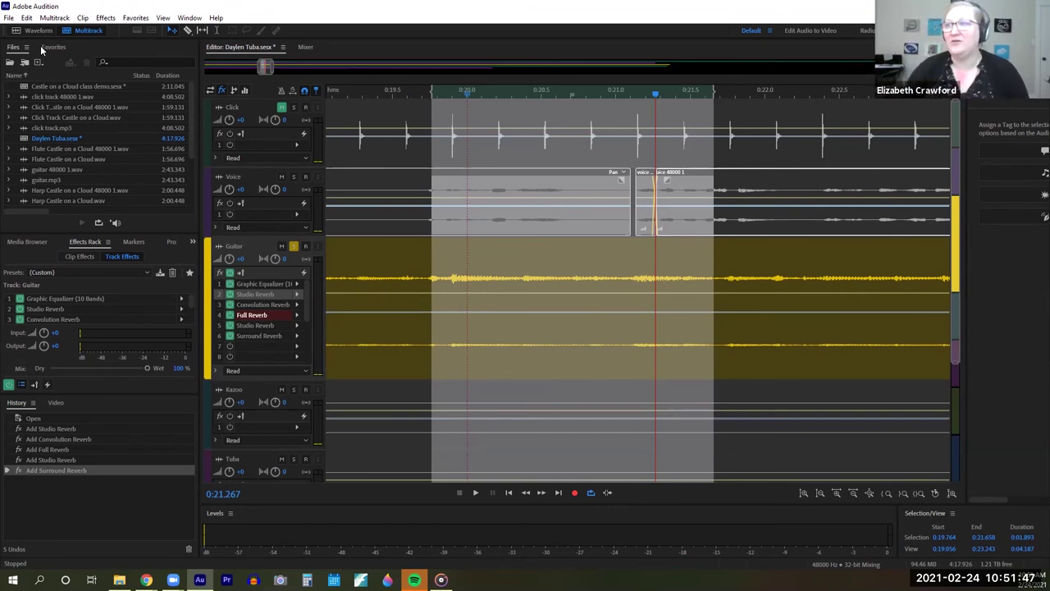
Select the Guitar clip and switch off the Guitar track's Solo (S) button, shrinking track heights.
click(289, 268)
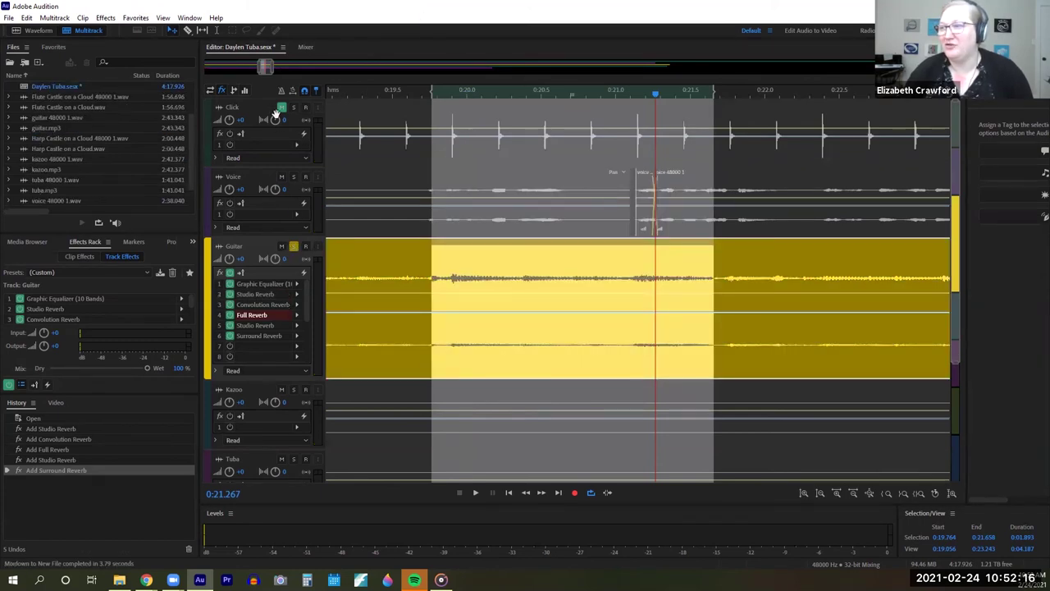
click(293, 246)
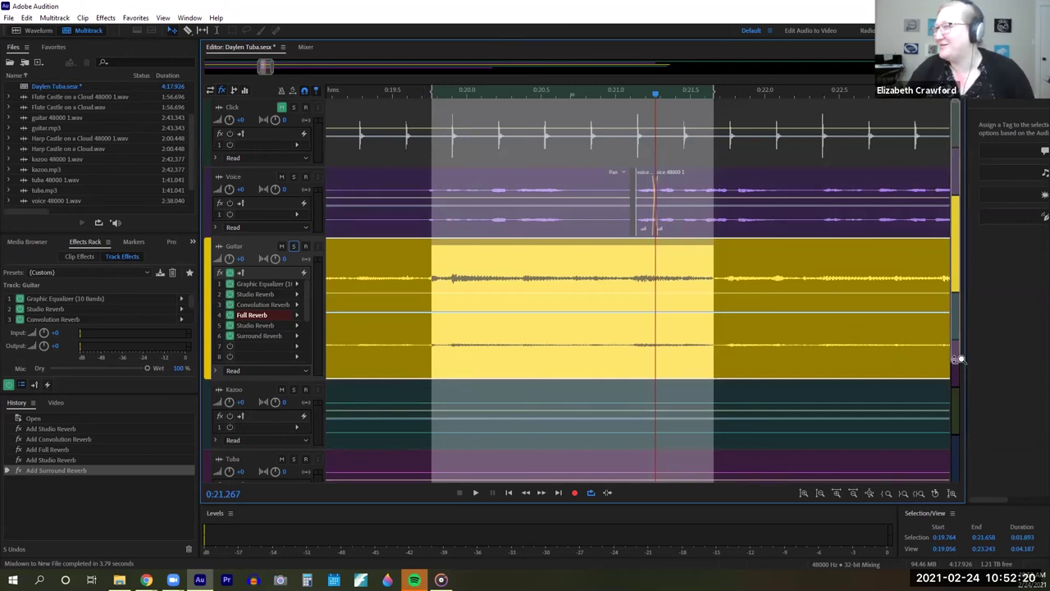
drag(959, 364, 968, 398)
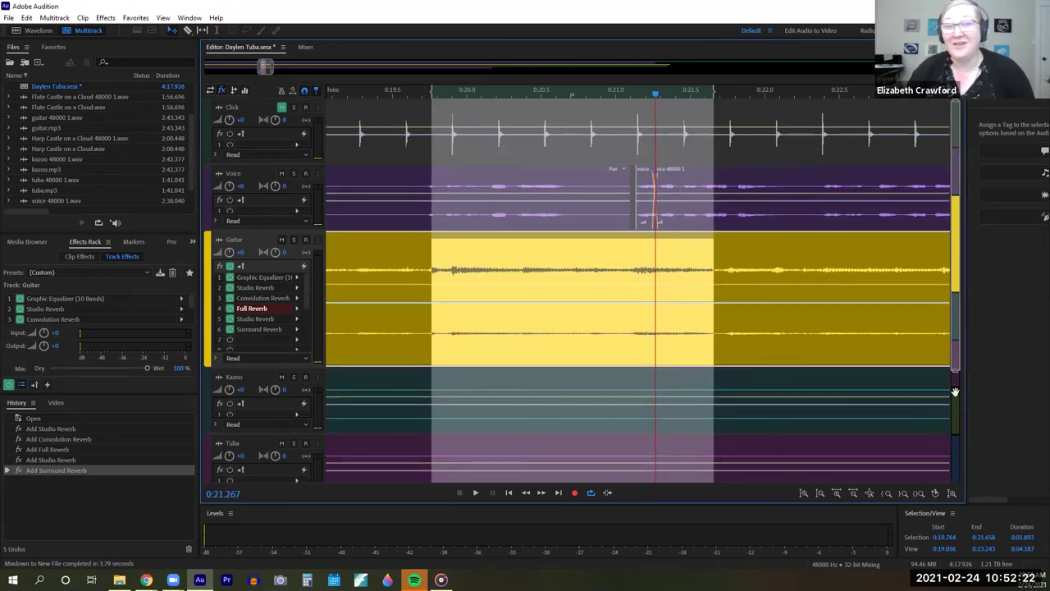
scroll(853, 393, down, 1)
scroll(853, 393, down, 1)
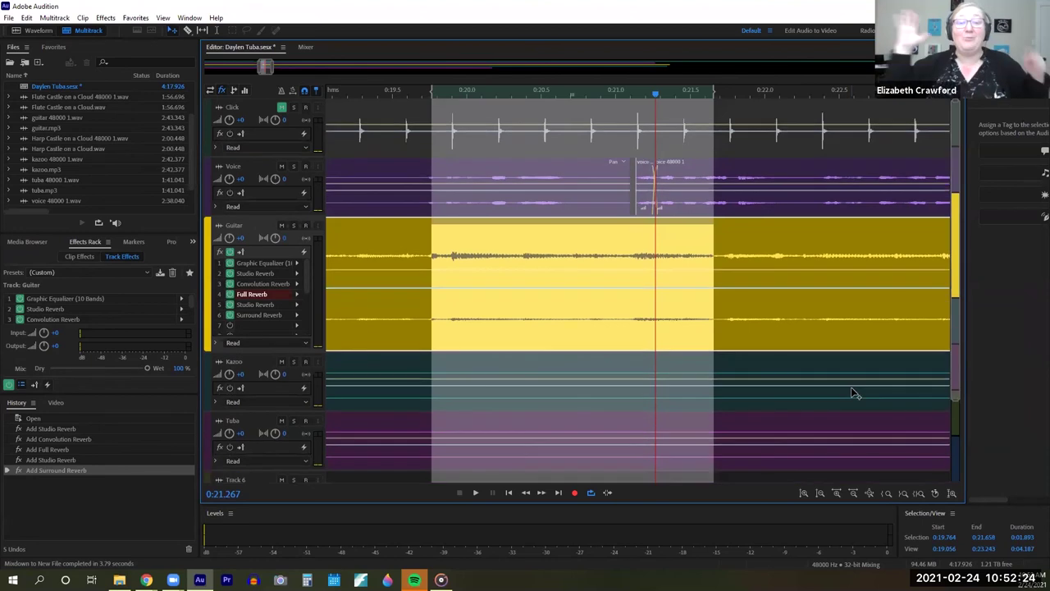